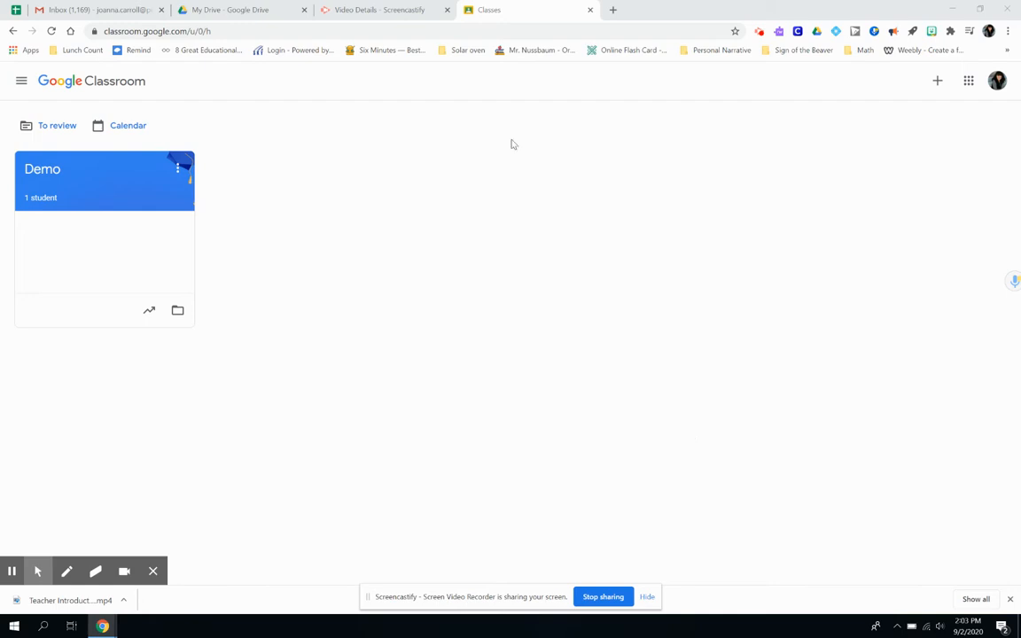
# - Open the Demo class's Classwork and expand the newest Compare Settings assignment (0 turned in, 1 assigned)
pyautogui.click(56, 174)
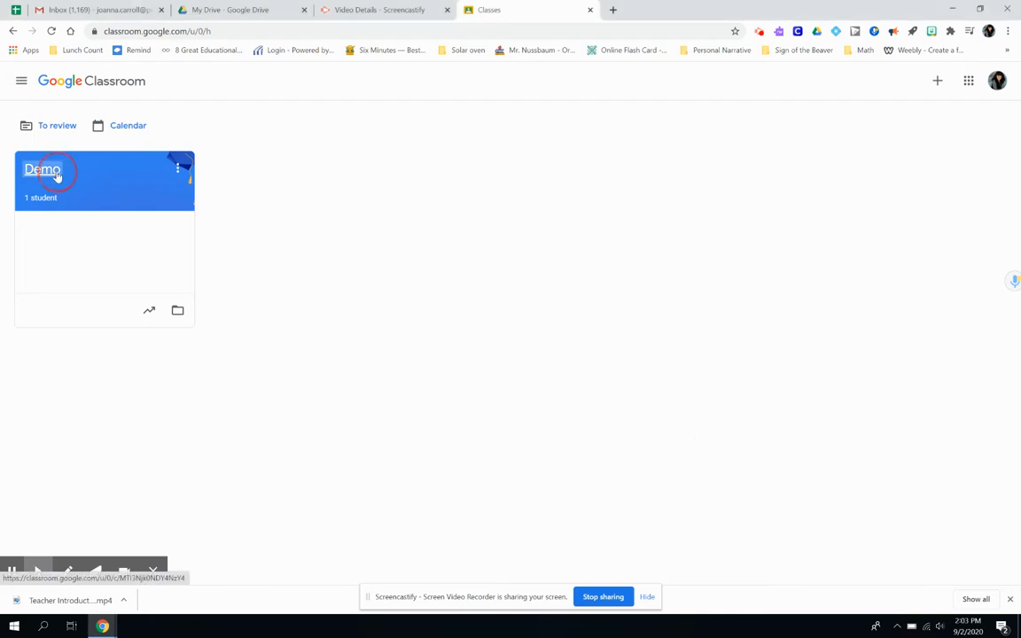
pyautogui.click(478, 84)
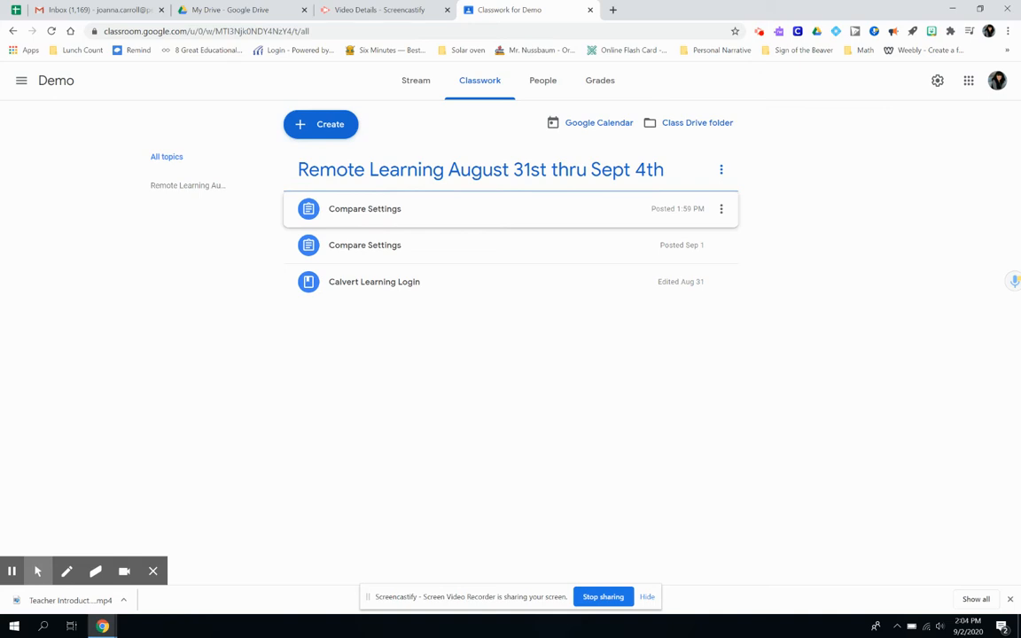
pyautogui.click(376, 208)
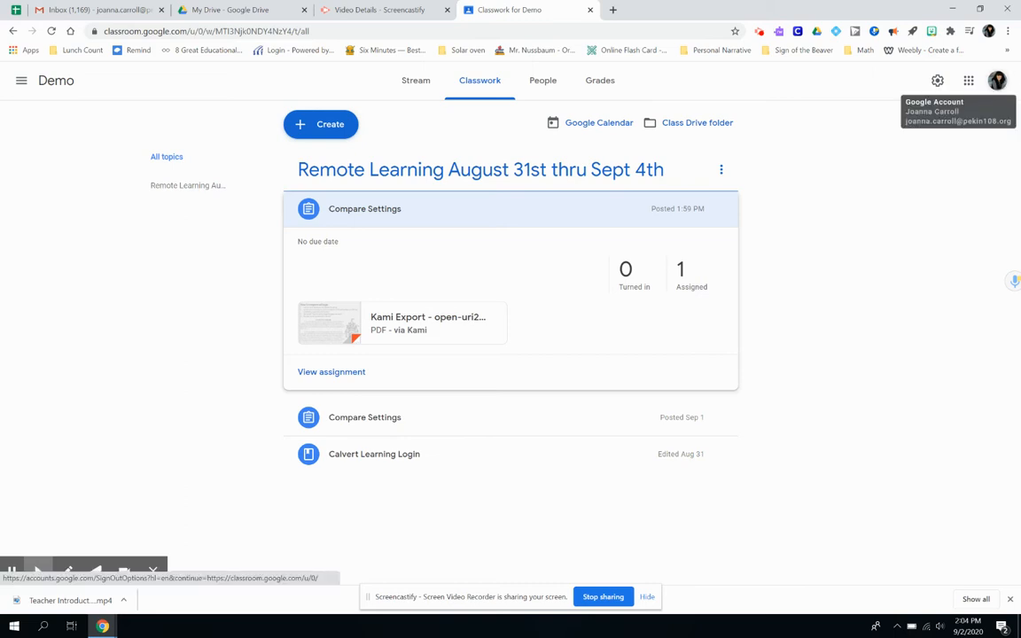
pyautogui.click(997, 81)
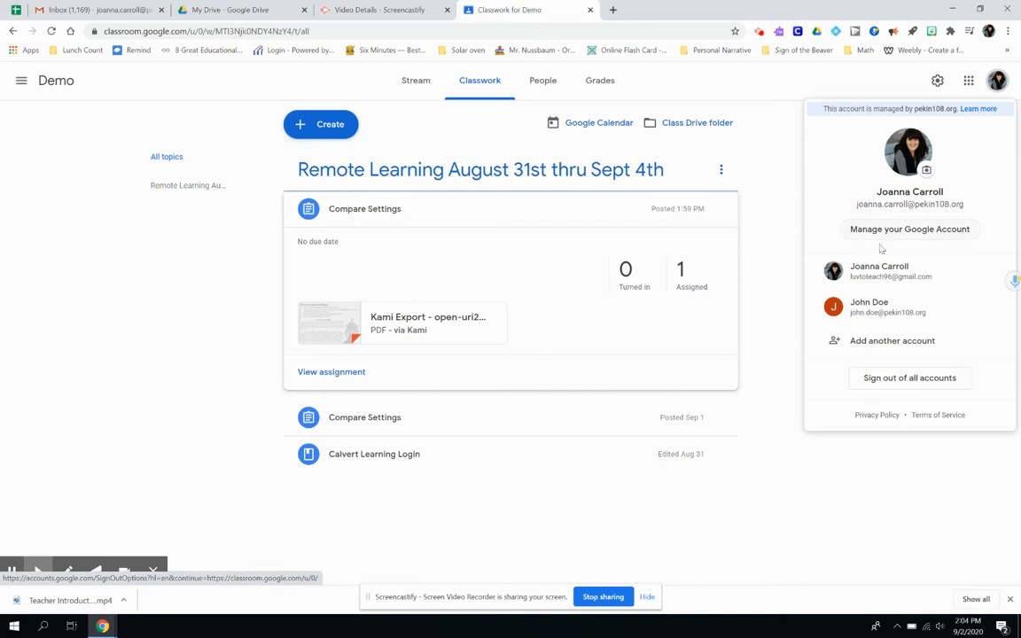
# - As the student, open the Kami Export PDF attached to Demo's newest Compare Settings assignment
pyautogui.click(880, 311)
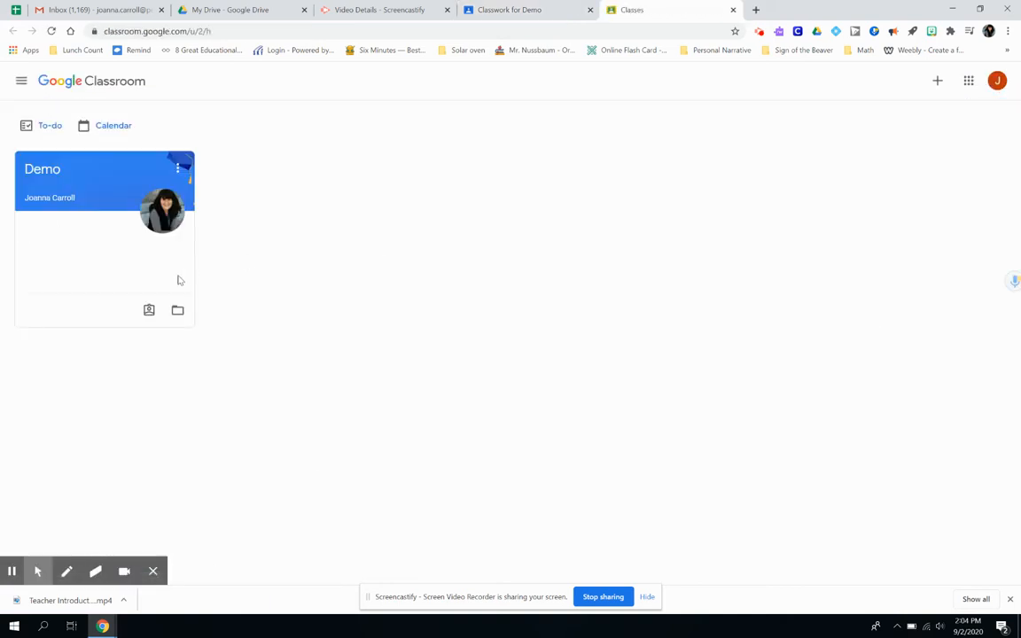
pyautogui.click(51, 171)
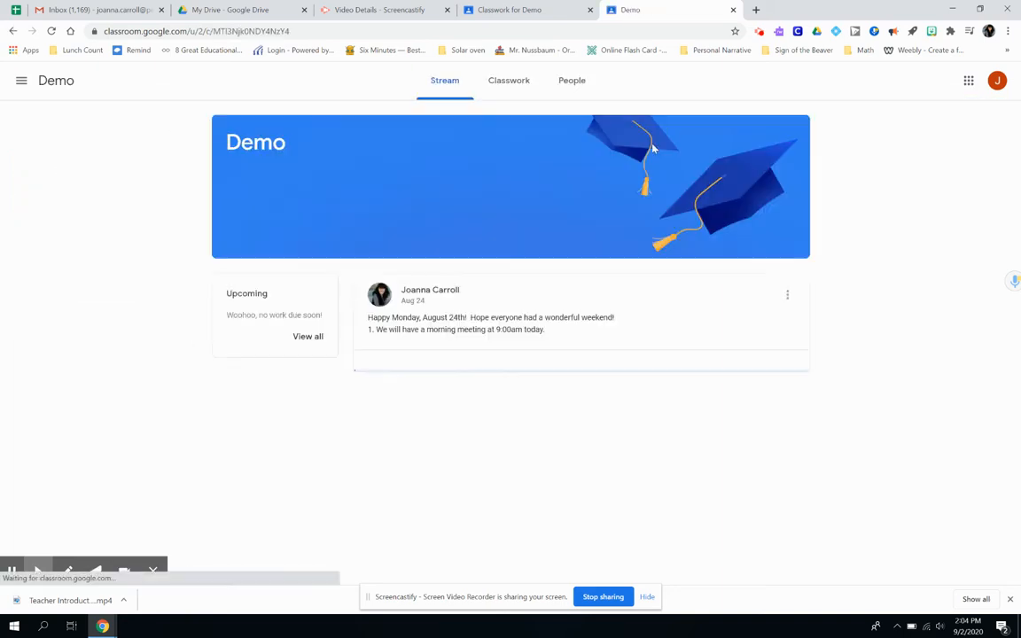
pyautogui.click(506, 88)
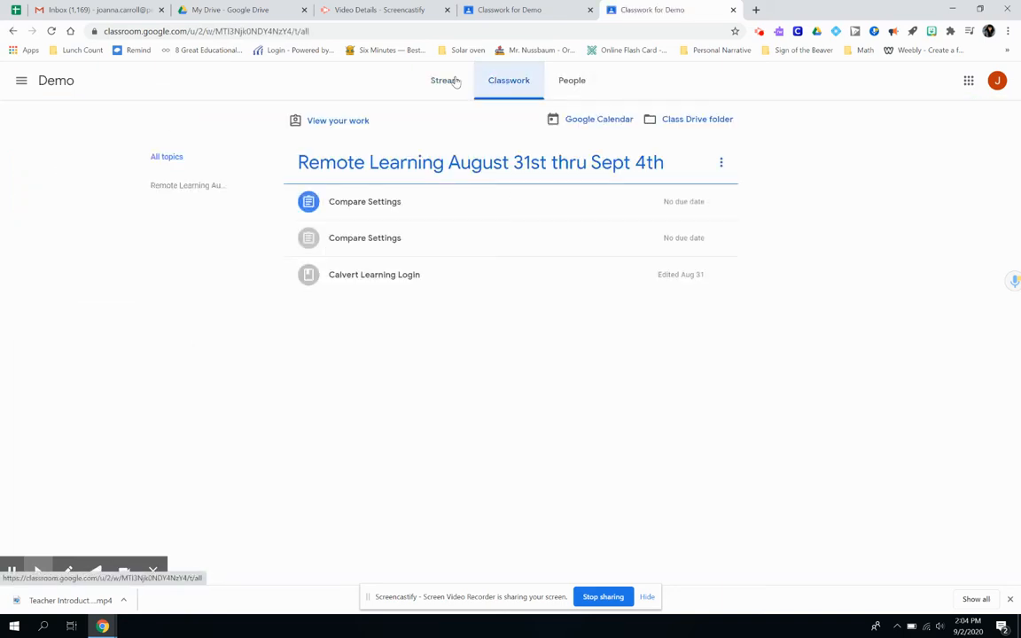
pyautogui.click(371, 204)
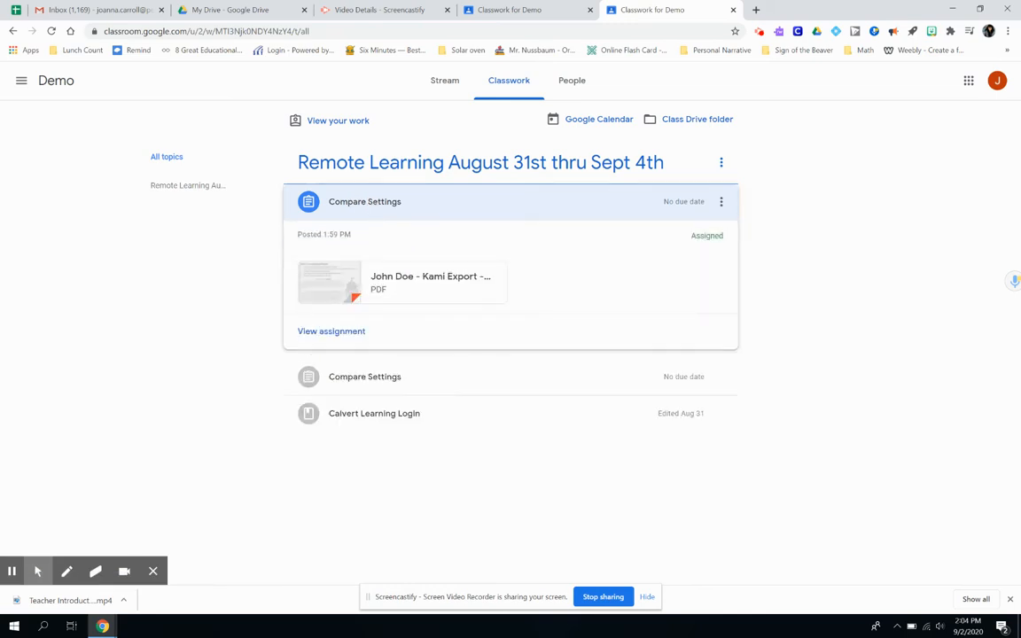
pyautogui.click(412, 277)
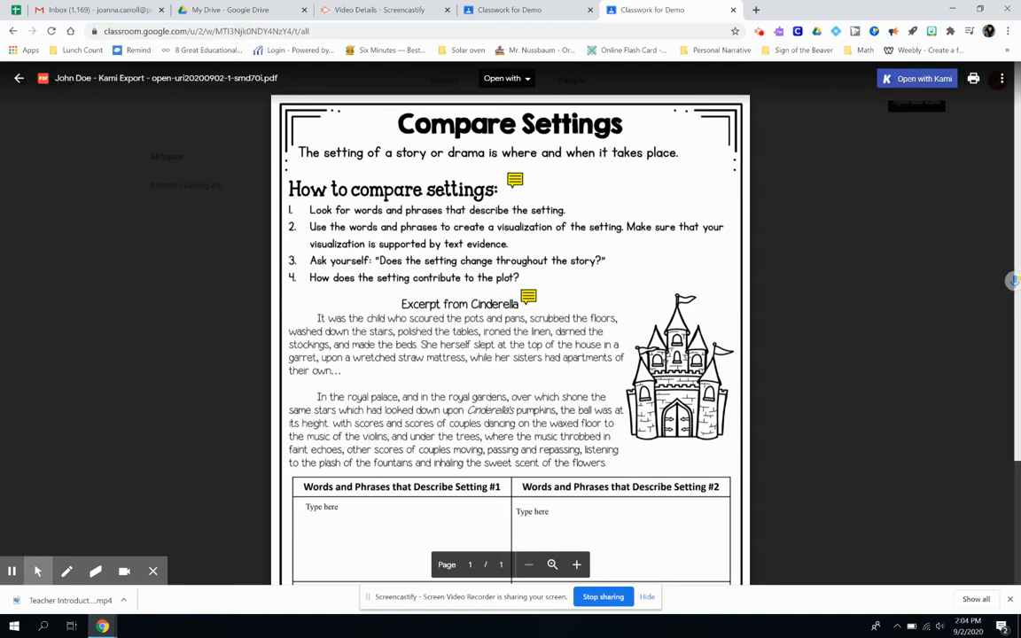
# - Open the Compare Settings worksheet preview with Kami
pyautogui.click(913, 79)
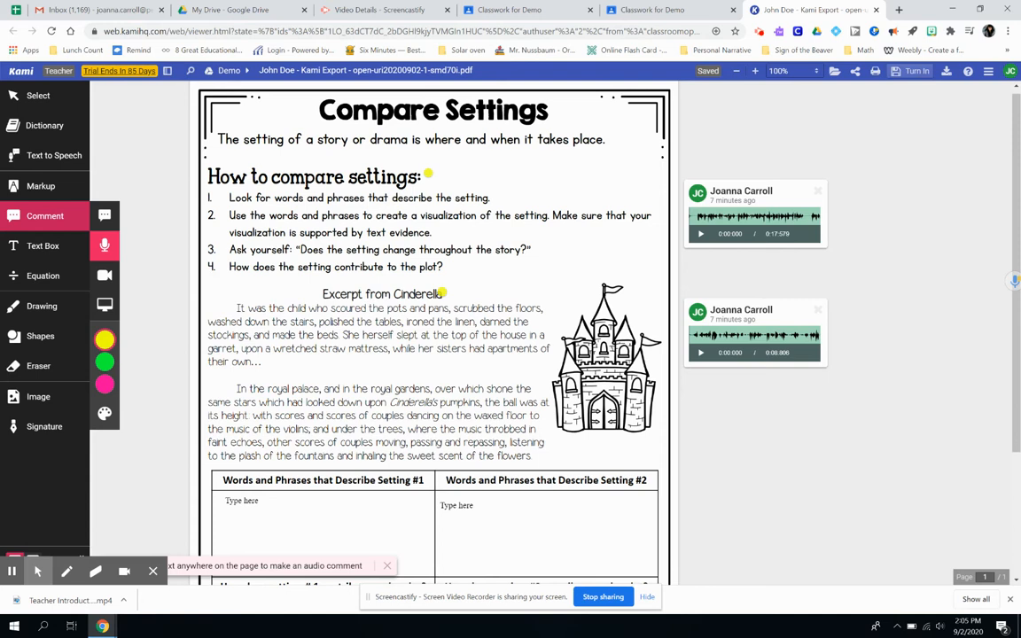
# - Play the first teacher audio comment, then scroll down to the Words and Phrases answer table
pyautogui.click(820, 213)
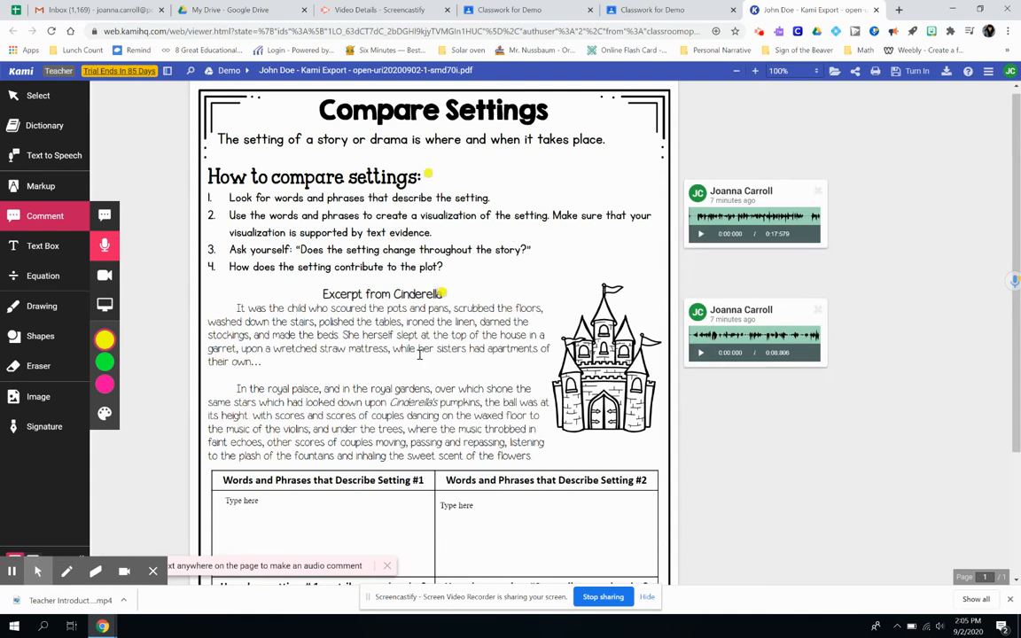
pyautogui.scroll(-1, 513, 263)
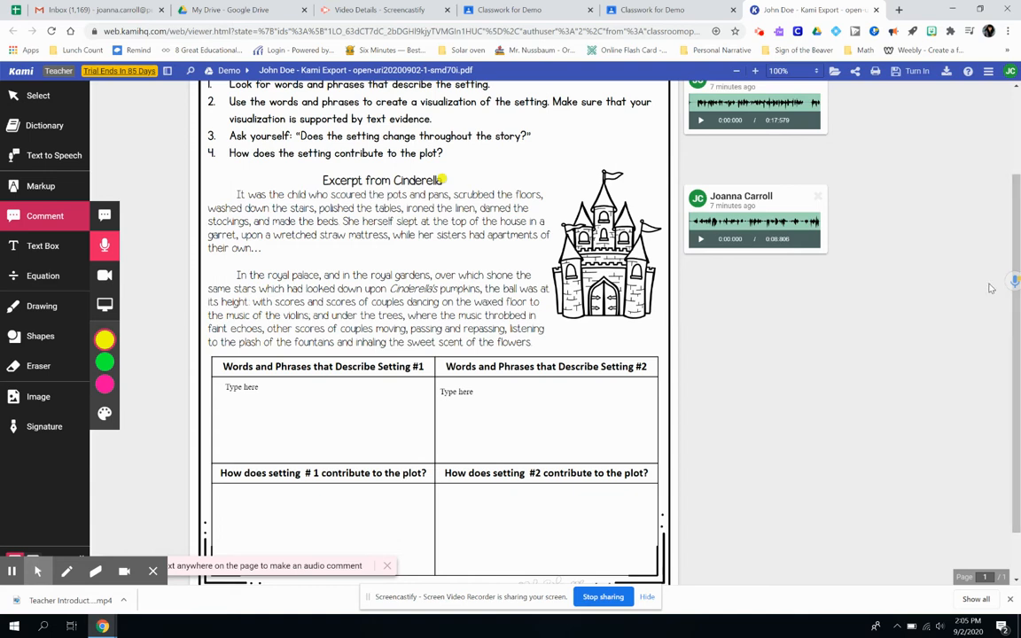
# - Replace the placeholder text in the Setting #1 and Setting #2 answer boxes with 'Demo'
pyautogui.click(241, 388)
pyautogui.click(254, 388)
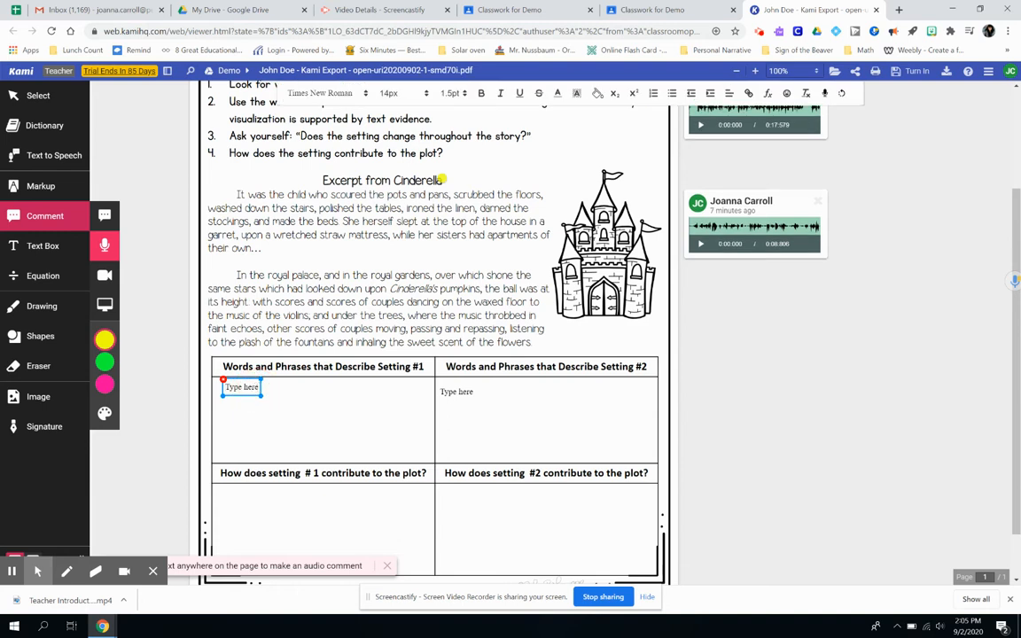
pyautogui.press('BackSpace')
pyautogui.press('BackSpace')
pyautogui.press('BackSpace')
pyautogui.press('BackSpace')
pyautogui.press('BackSpace')
pyautogui.press('BackSpace')
pyautogui.press('BackSpace')
pyautogui.press('BackSpace')
pyautogui.press('BackSpace')
pyautogui.press('BackSpace')
pyautogui.press('BackSpace')
pyautogui.write('Demo')
pyautogui.click(450, 395)
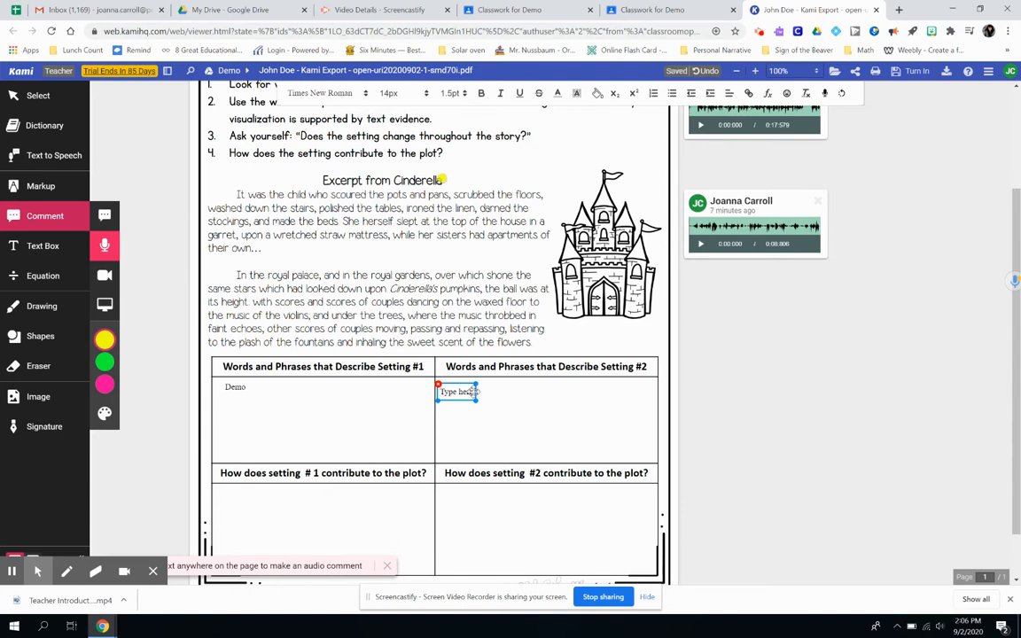
pyautogui.click(471, 392)
pyautogui.press('BackSpace')
pyautogui.press('BackSpace')
pyautogui.press('BackSpace')
pyautogui.press('BackSpace')
pyautogui.press('BackSpace')
pyautogui.press('BackSpace')
pyautogui.press('BackSpace')
pyautogui.press('BackSpace')
pyautogui.write('Demo')
pyautogui.click(739, 363)
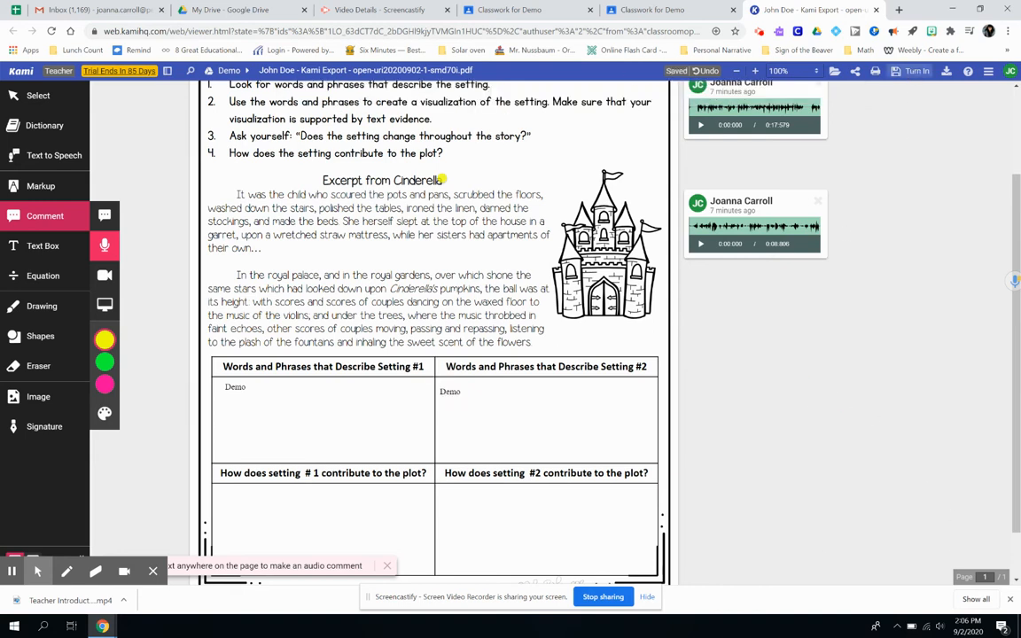
# - Turn in the annotated Compare Settings worksheet from Kami's Turn In panel
pyautogui.click(910, 73)
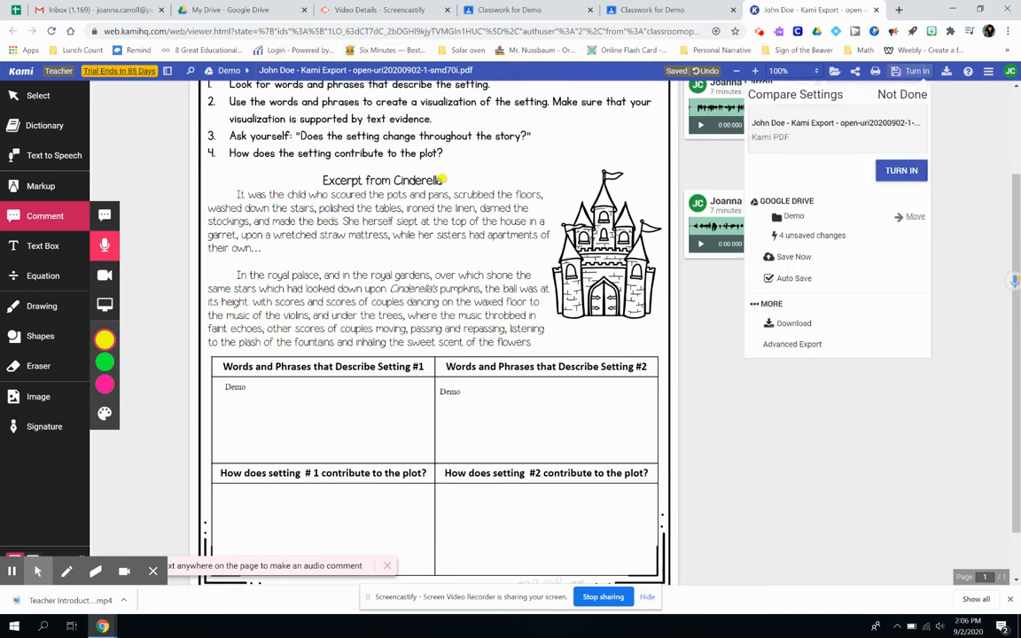
pyautogui.click(900, 170)
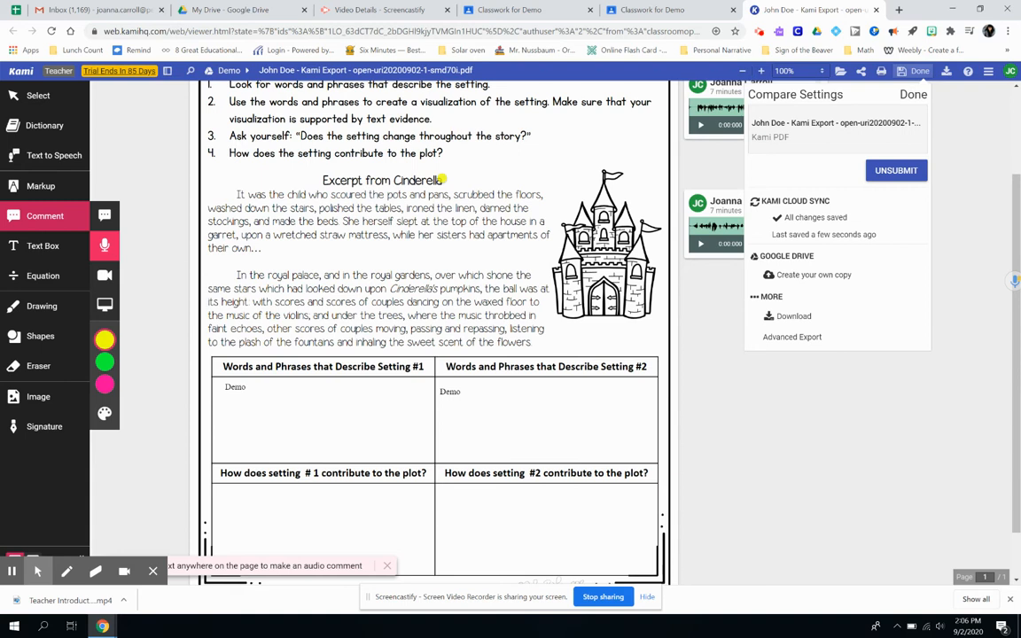
# - Back in Classroom, reload Classwork and open the Compare Settings assignment now marked Turned in
pyautogui.click(678, 12)
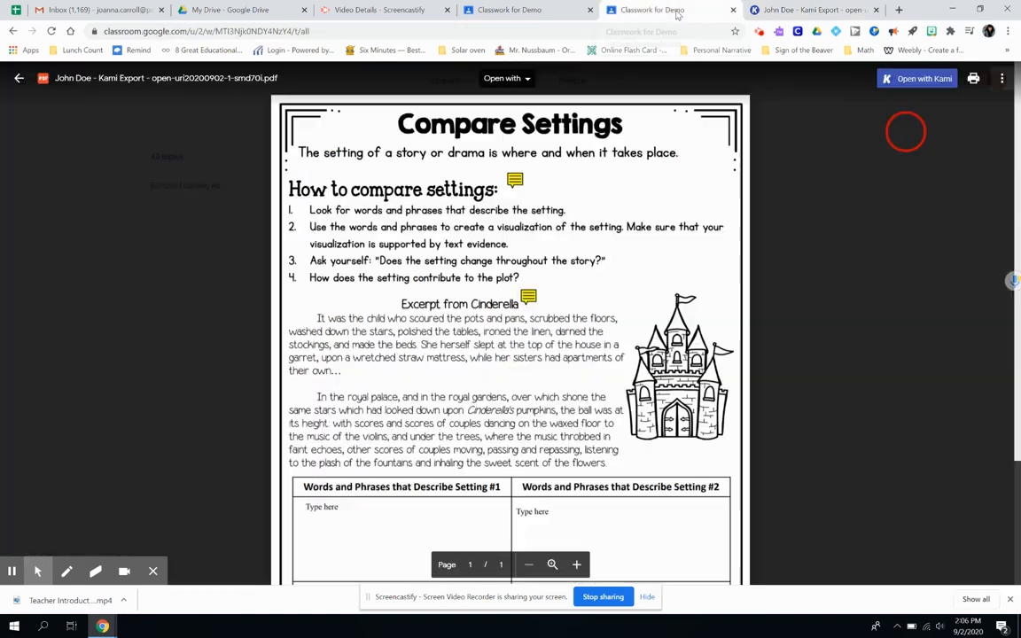
pyautogui.click(18, 80)
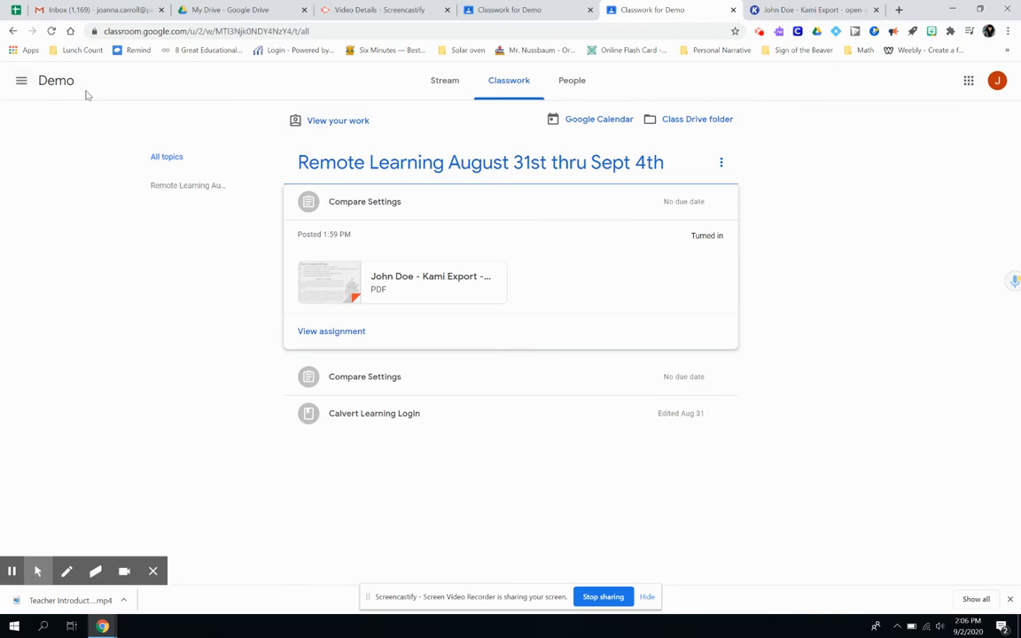
pyautogui.click(51, 31)
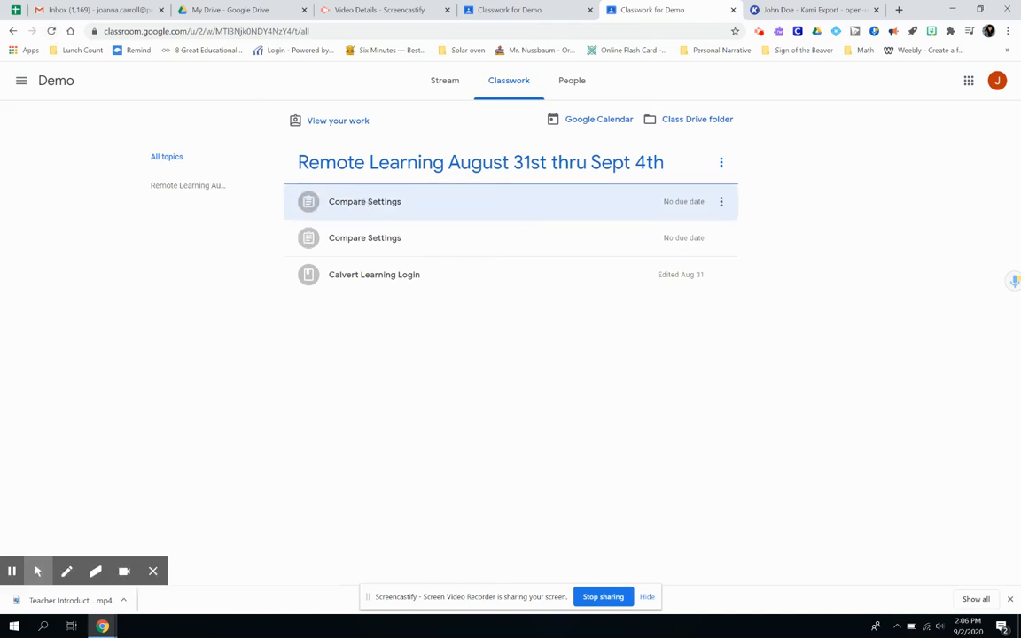
pyautogui.click(366, 206)
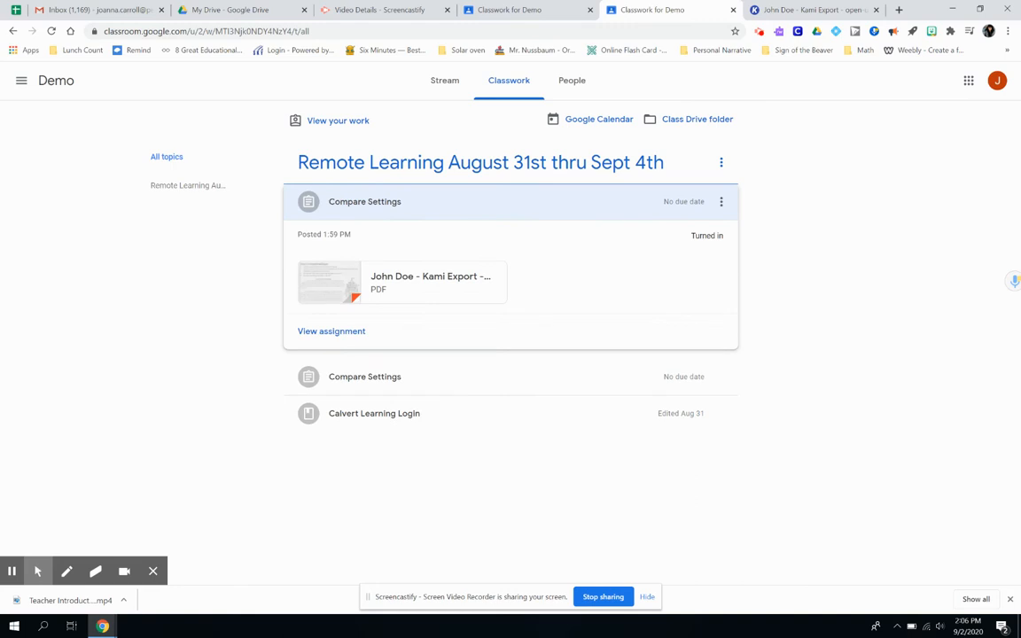
pyautogui.click(334, 332)
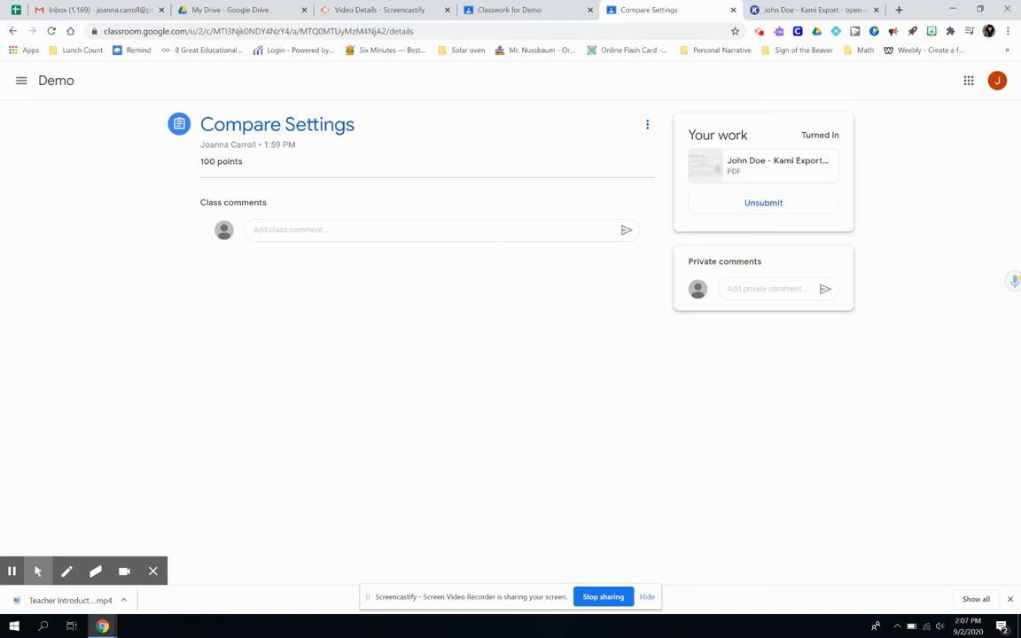
# - Switch back to the teacher account and open the student's Compare Settings submission for grading
pyautogui.click(997, 80)
pyautogui.click(905, 273)
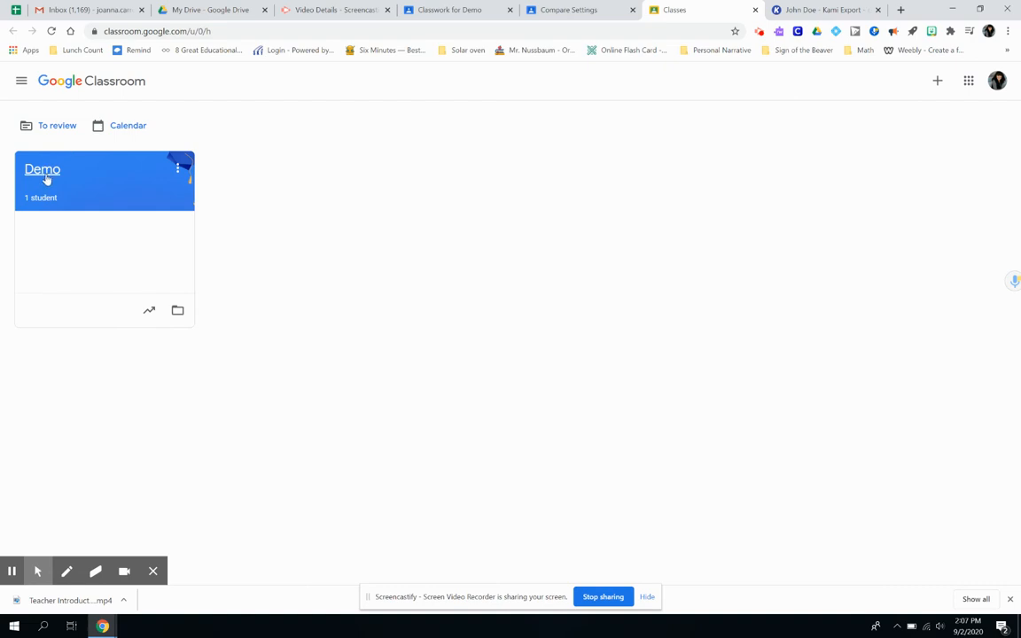
pyautogui.click(46, 171)
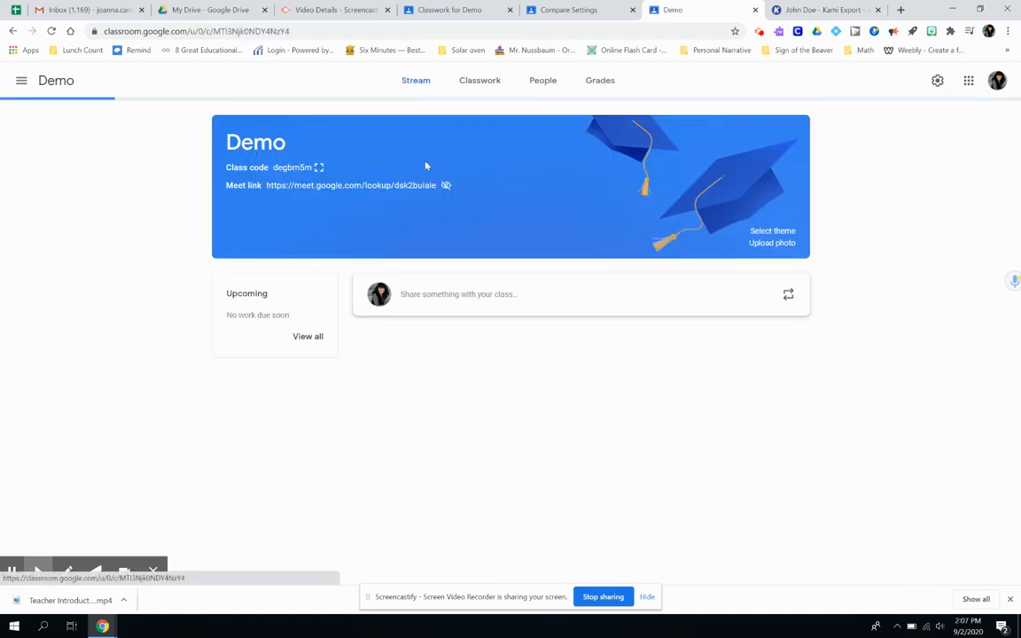
pyautogui.click(490, 81)
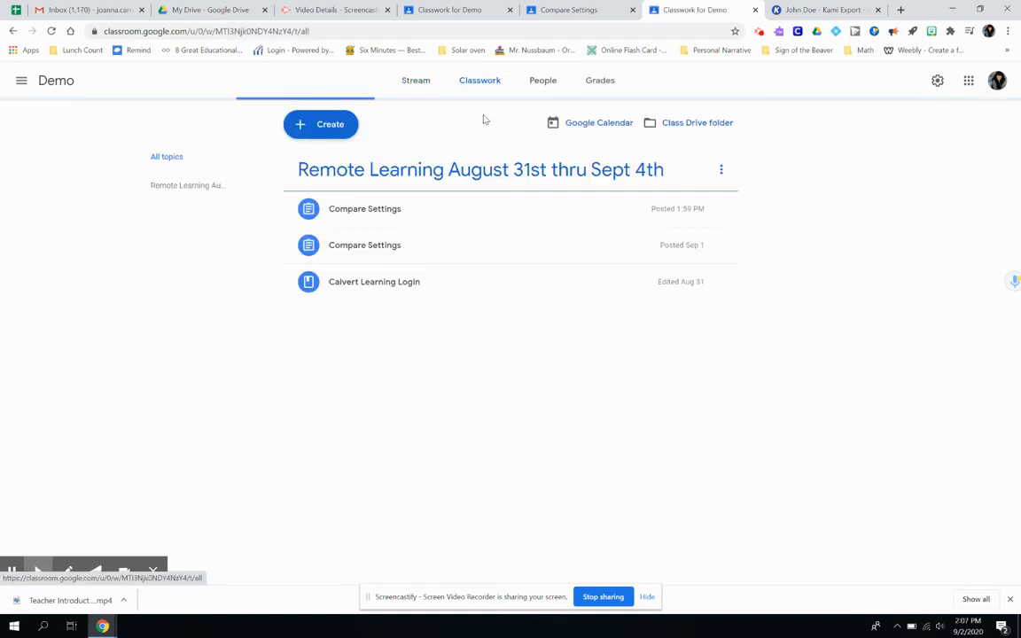
pyautogui.click(396, 211)
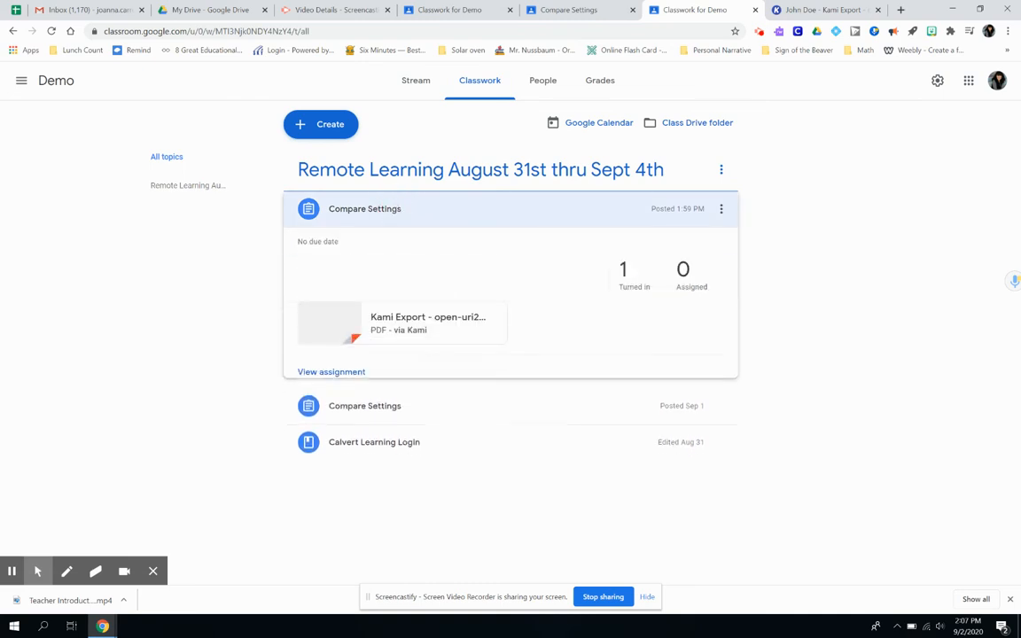
pyautogui.click(624, 273)
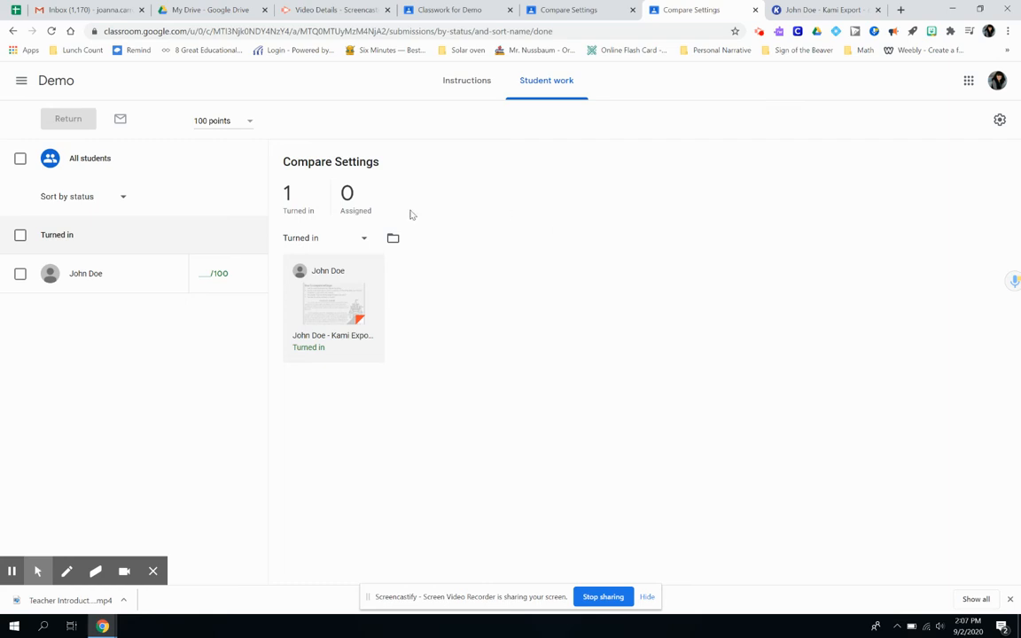
pyautogui.click(333, 306)
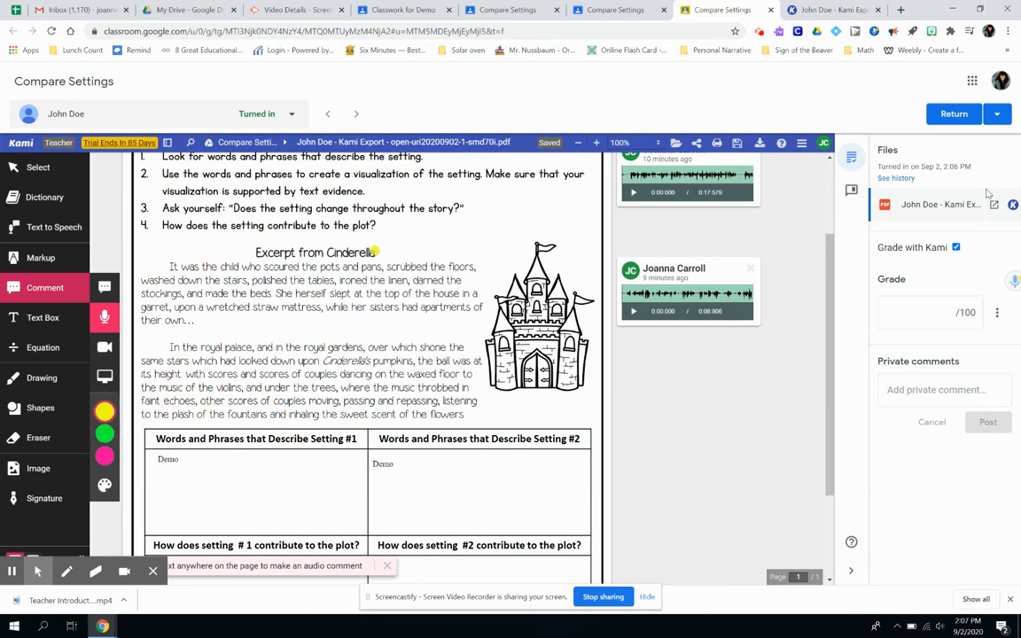
pyautogui.click(958, 249)
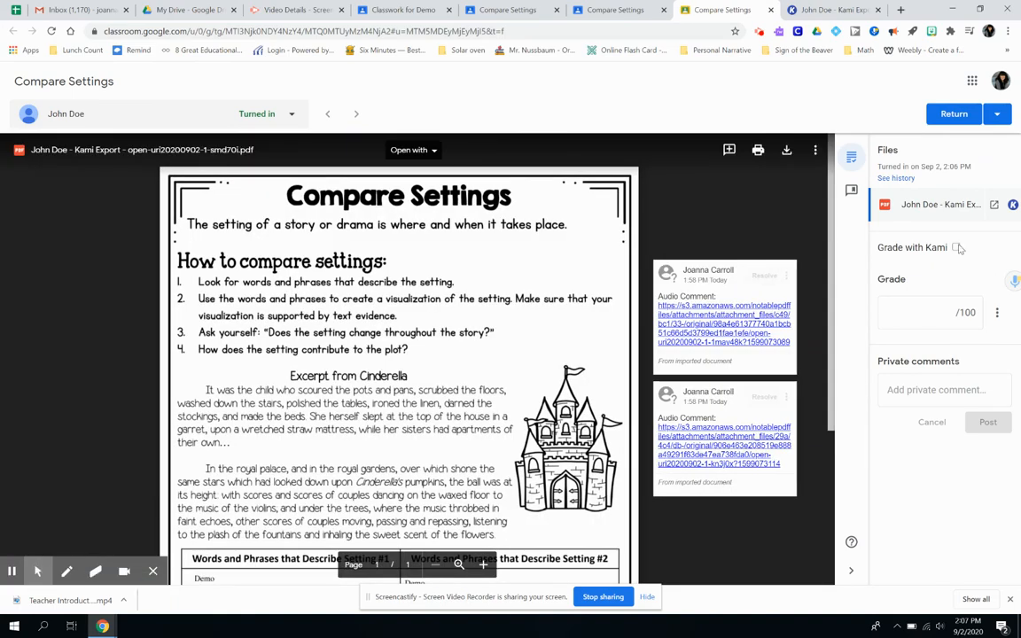
pyautogui.click(958, 248)
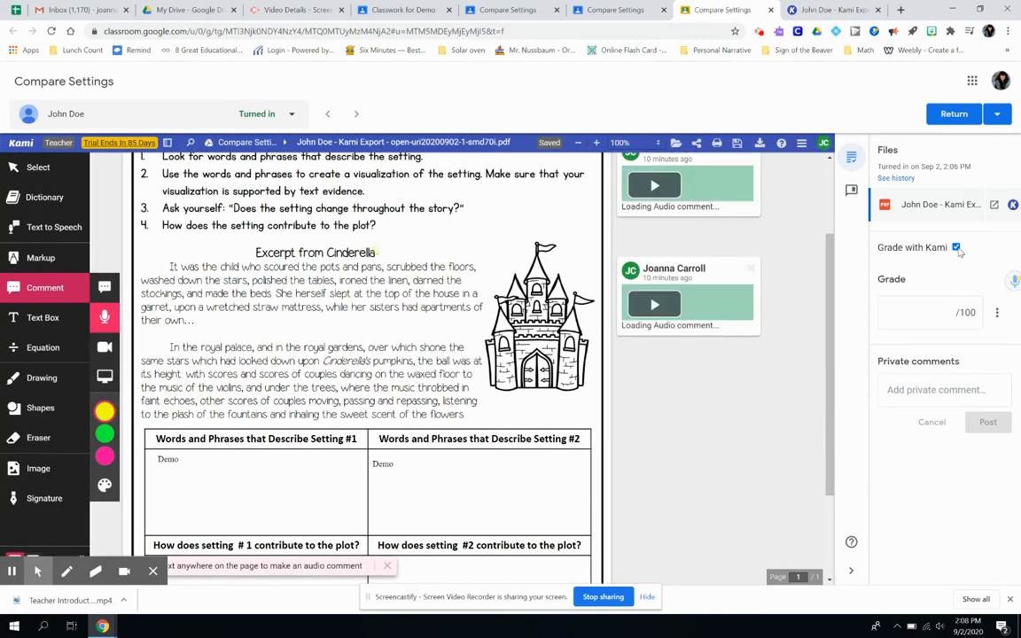
# - Draw a green freehand stroke through 'Demo' in the Setting #1 answer box
pyautogui.click(42, 379)
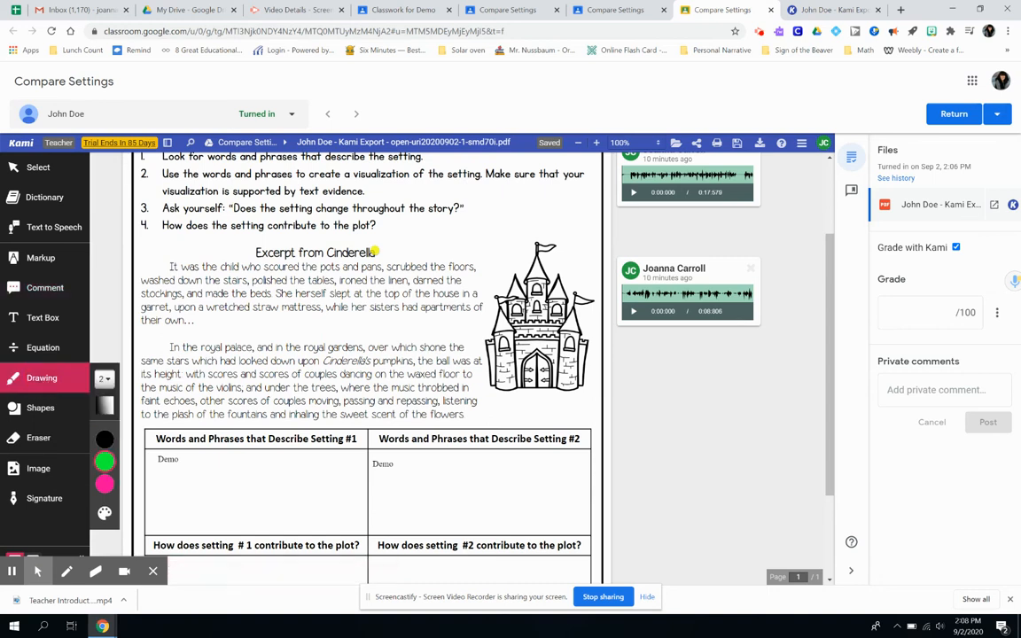
pyautogui.click(104, 379)
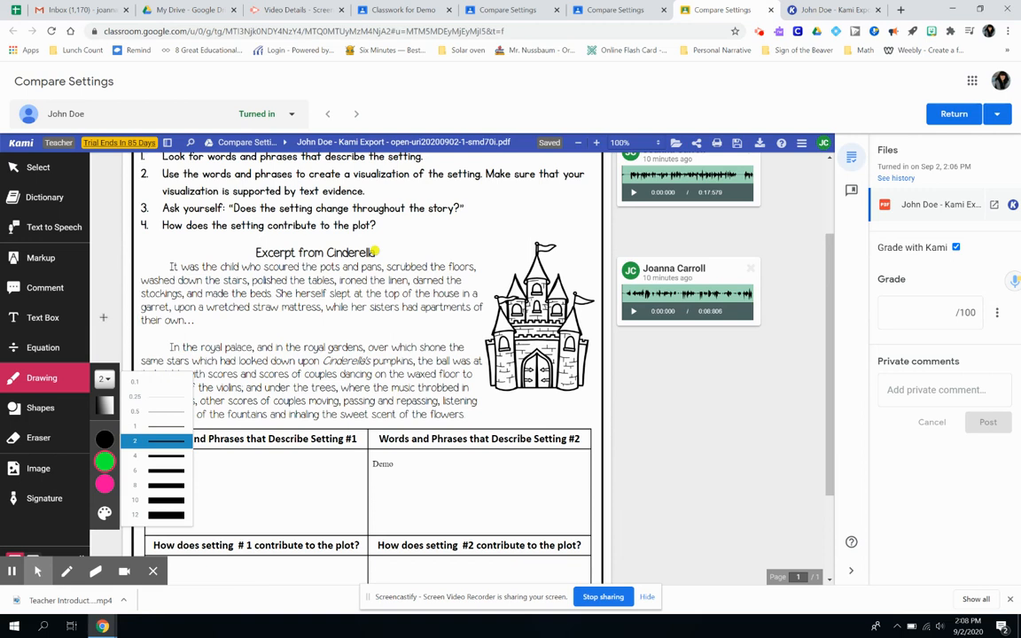
pyautogui.click(74, 386)
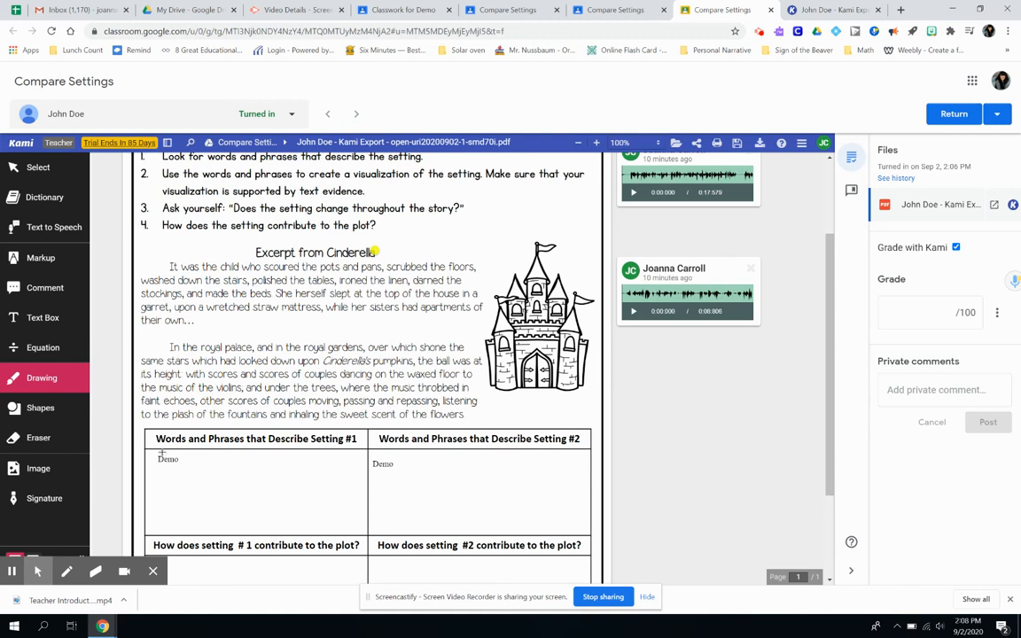
pyautogui.moveTo(162, 453); pyautogui.dragTo(178, 470)
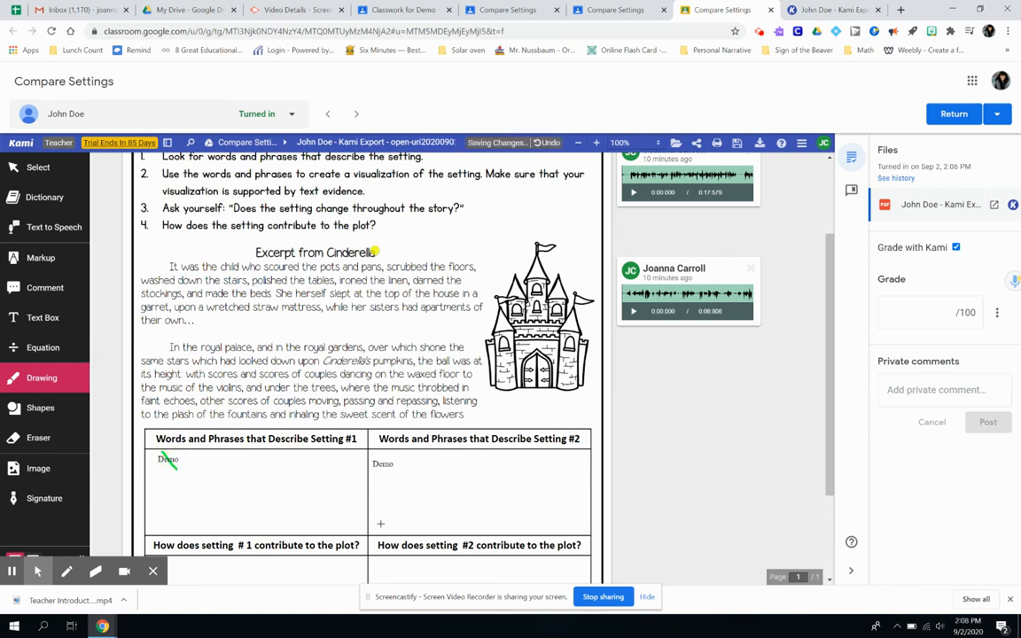
pyautogui.click(55, 289)
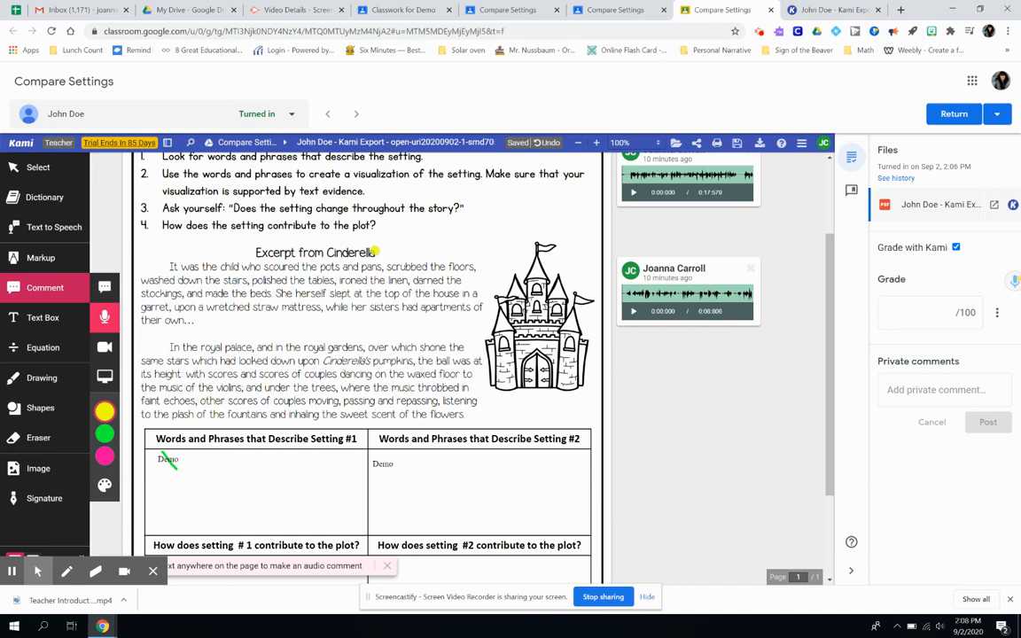
# - Record a 6-second voice comment pinned beside the struck-through 'Demo' in Setting #1
pyautogui.click(181, 458)
pyautogui.click(190, 458)
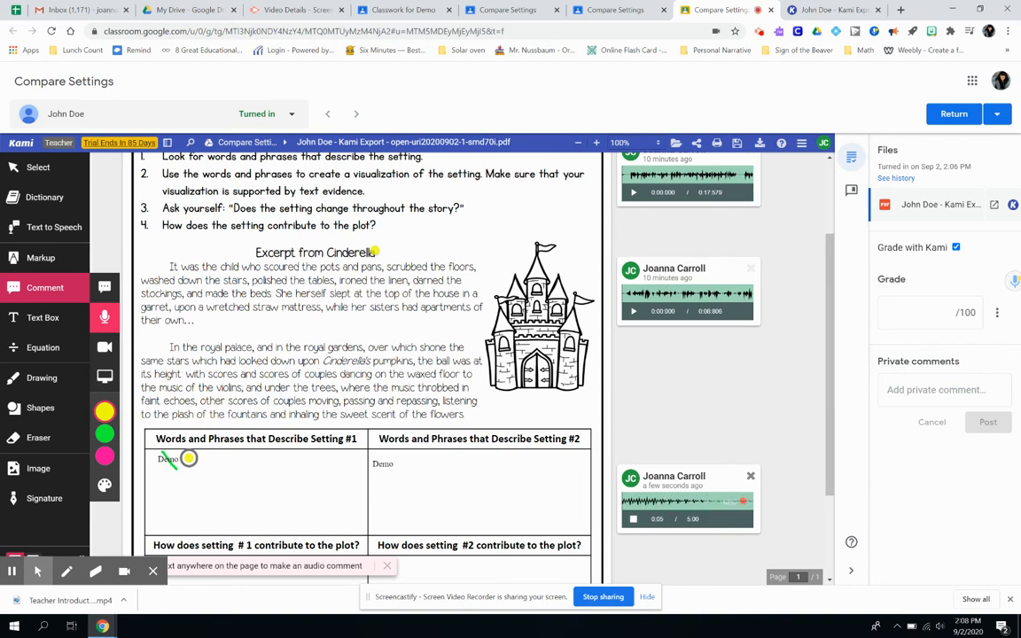
pyautogui.click(634, 519)
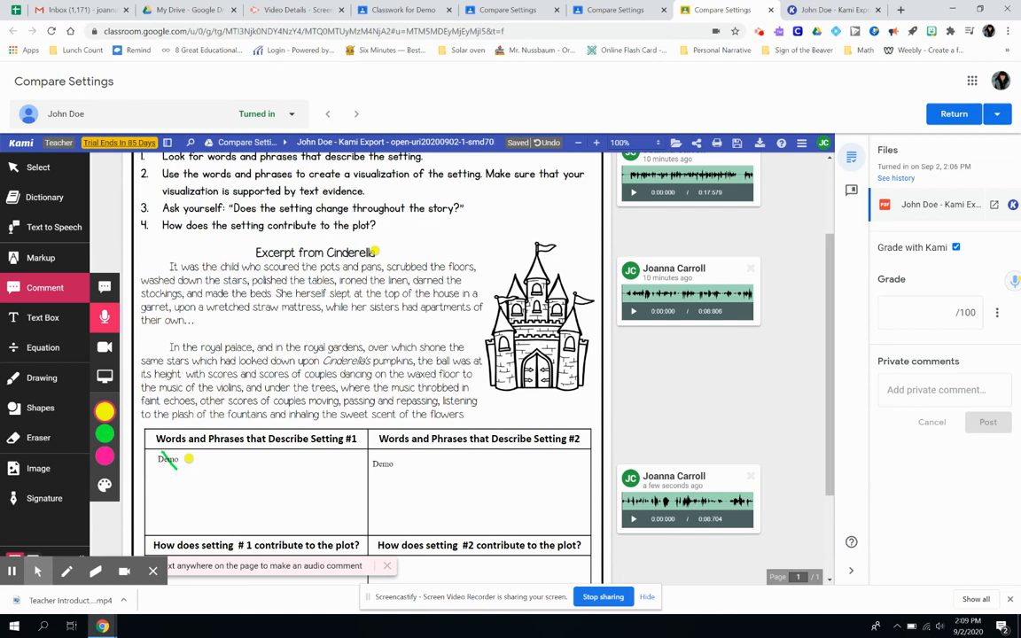
# - Enter a grade of 98 for the student's Compare Settings submission
pyautogui.click(947, 313)
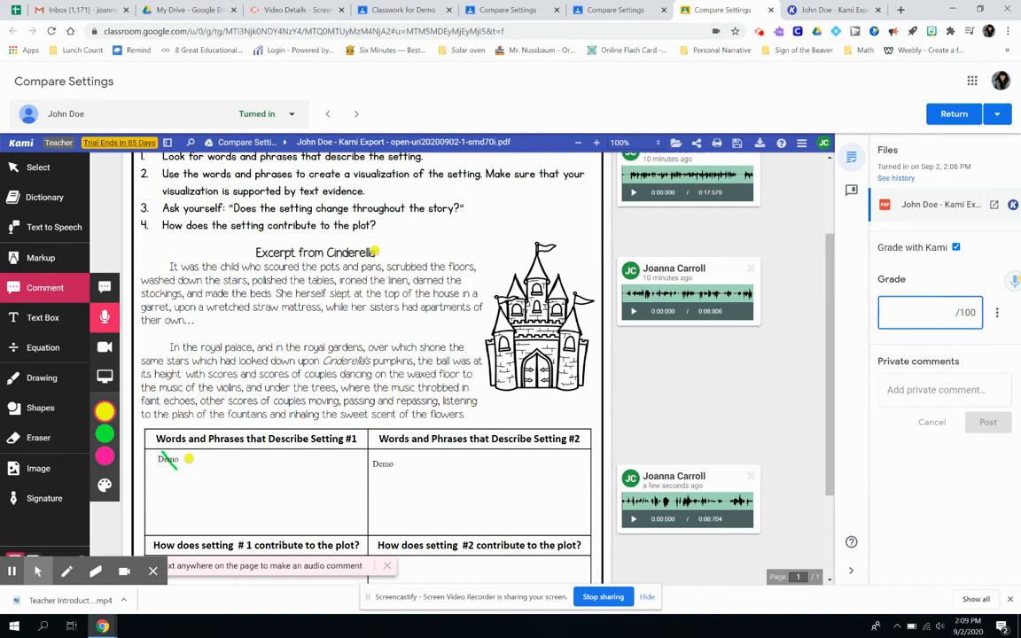
pyautogui.write('98')
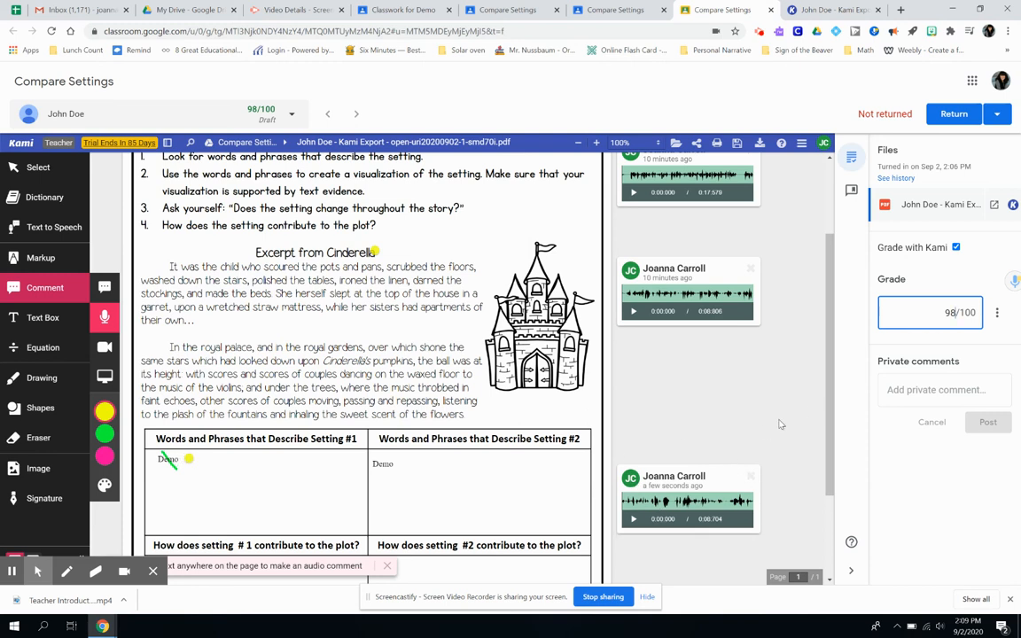
pyautogui.click(924, 387)
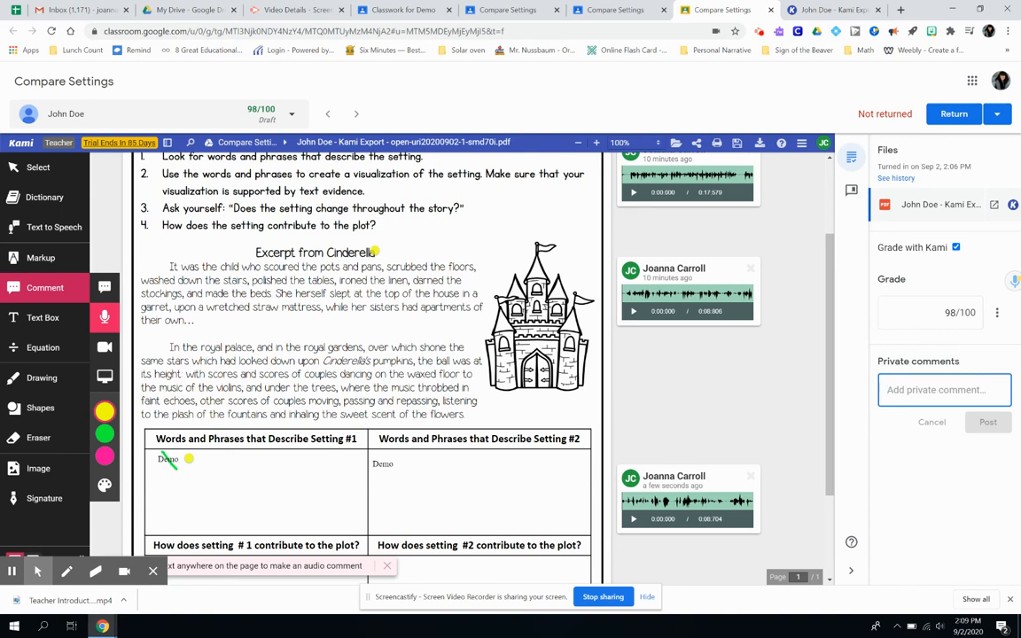
# - Return the 98/100 work to the student and reopen the Compare Settings Student work list
pyautogui.click(942, 113)
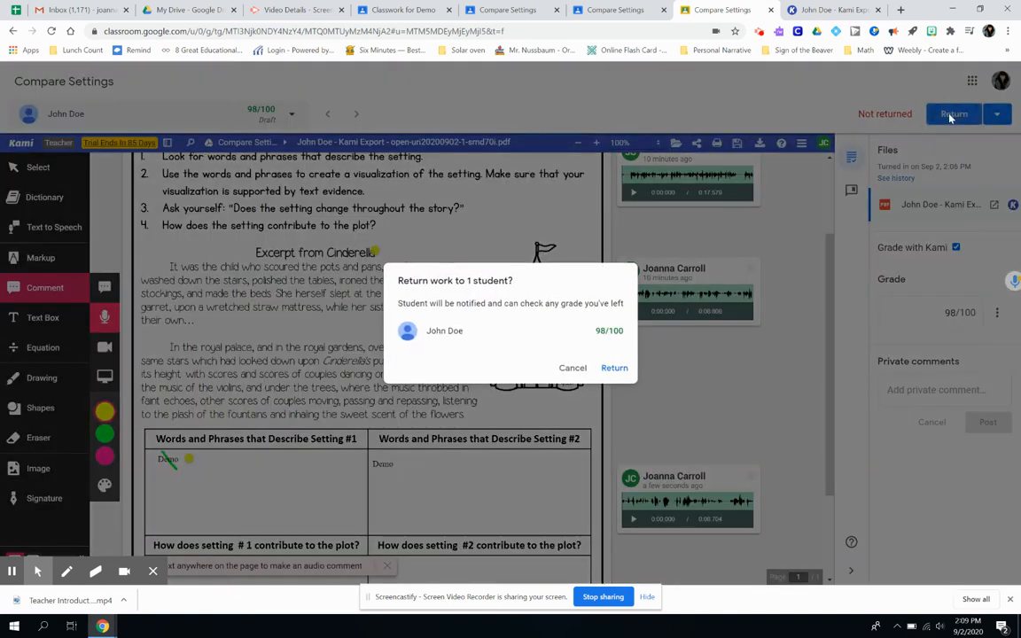
pyautogui.click(611, 368)
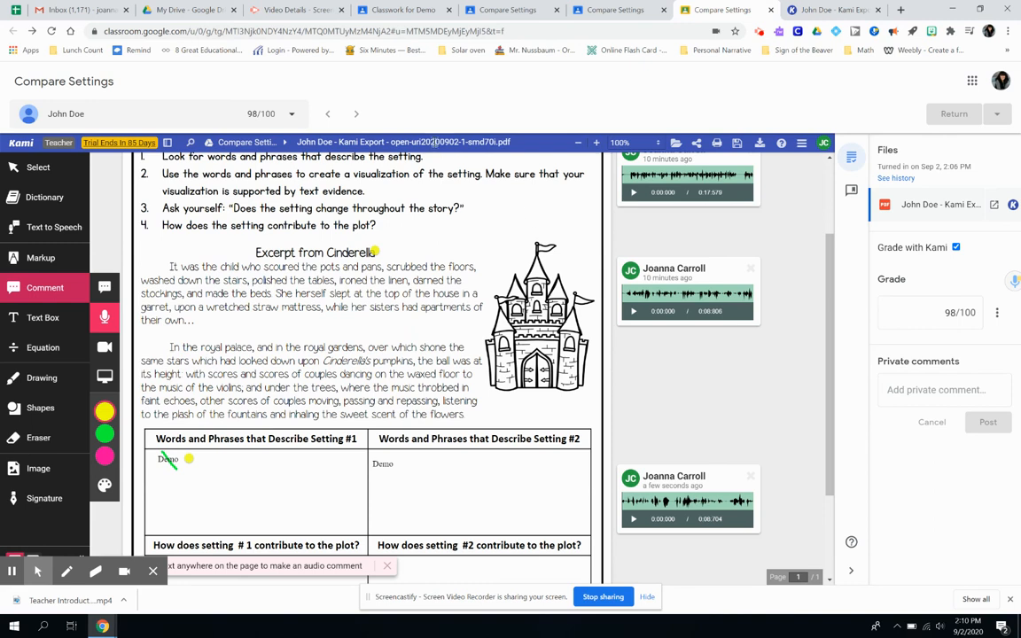
pyautogui.click(619, 10)
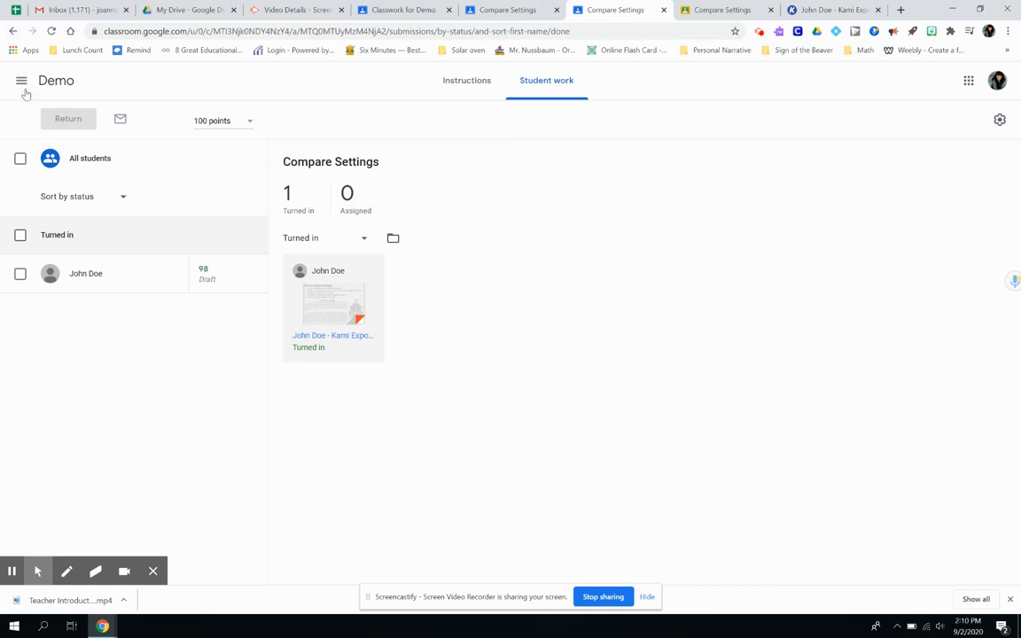
# - Switch to the student's account and open the Demo class Classwork page
pyautogui.click(997, 82)
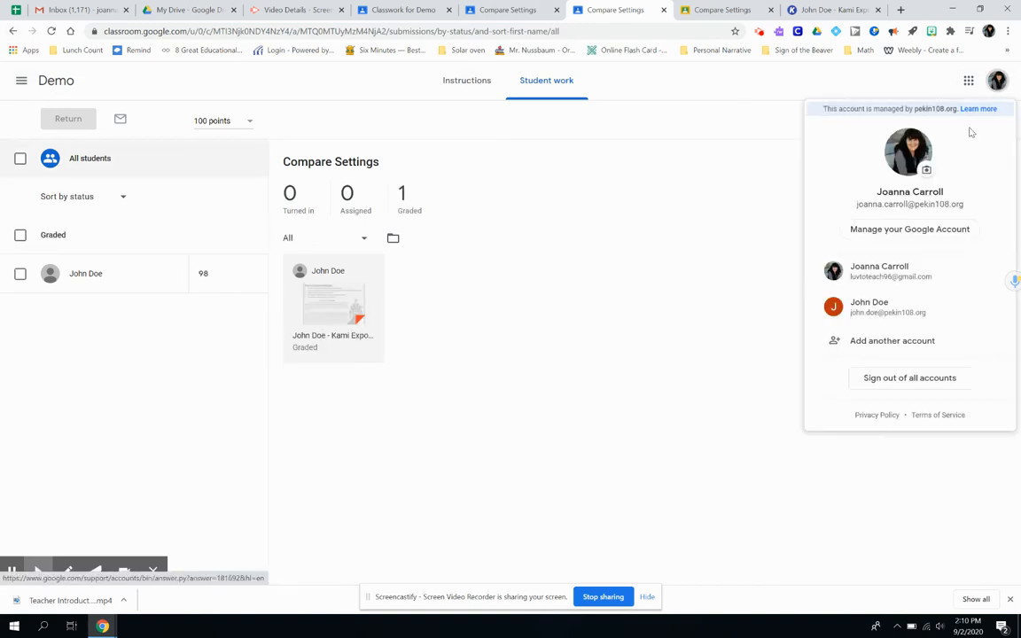
pyautogui.click(884, 307)
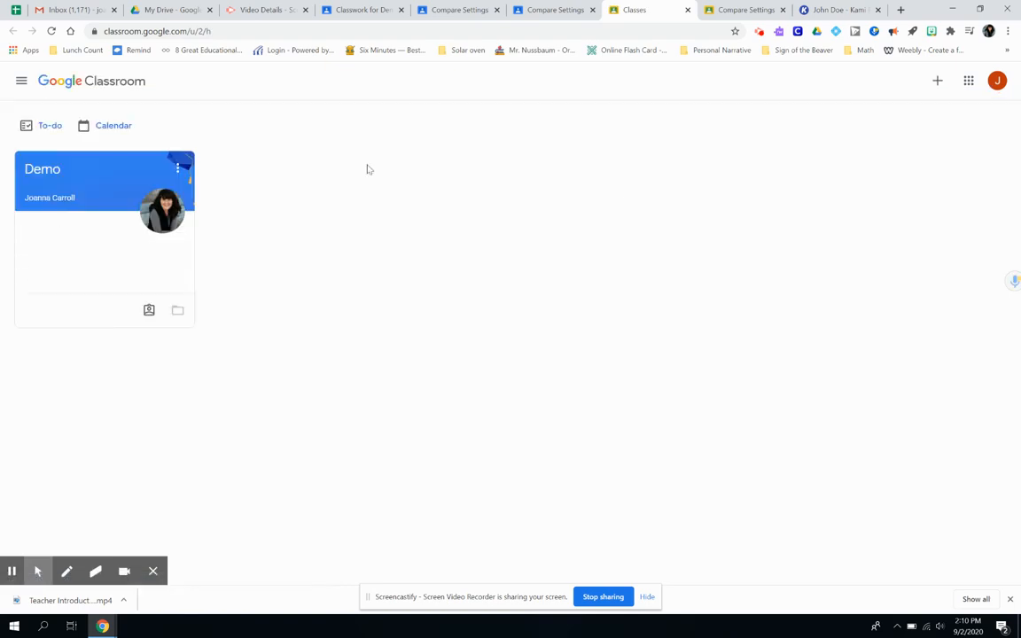
pyautogui.click(45, 176)
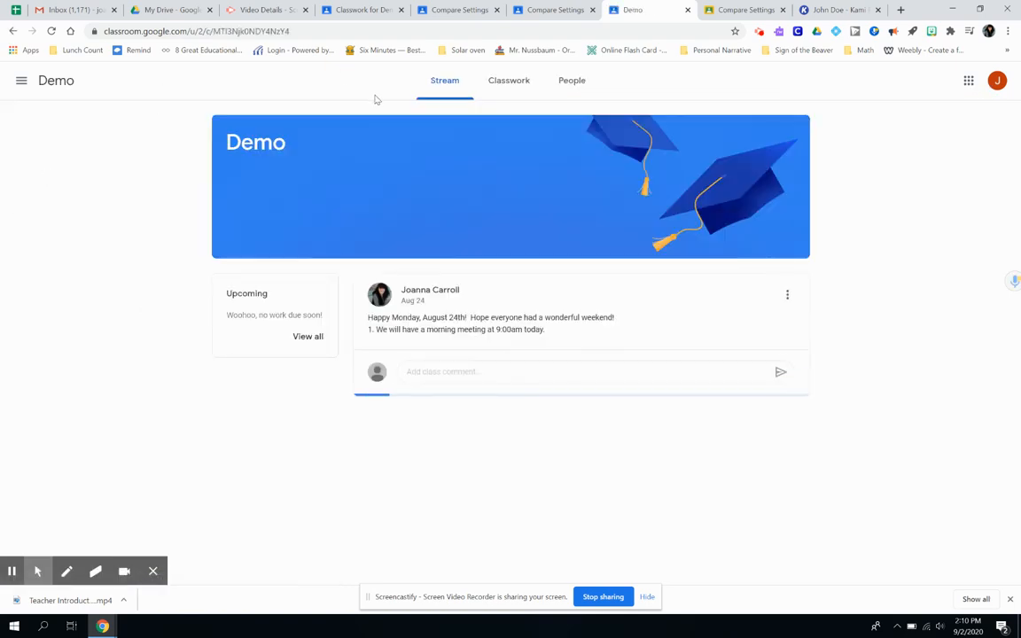
pyautogui.click(512, 87)
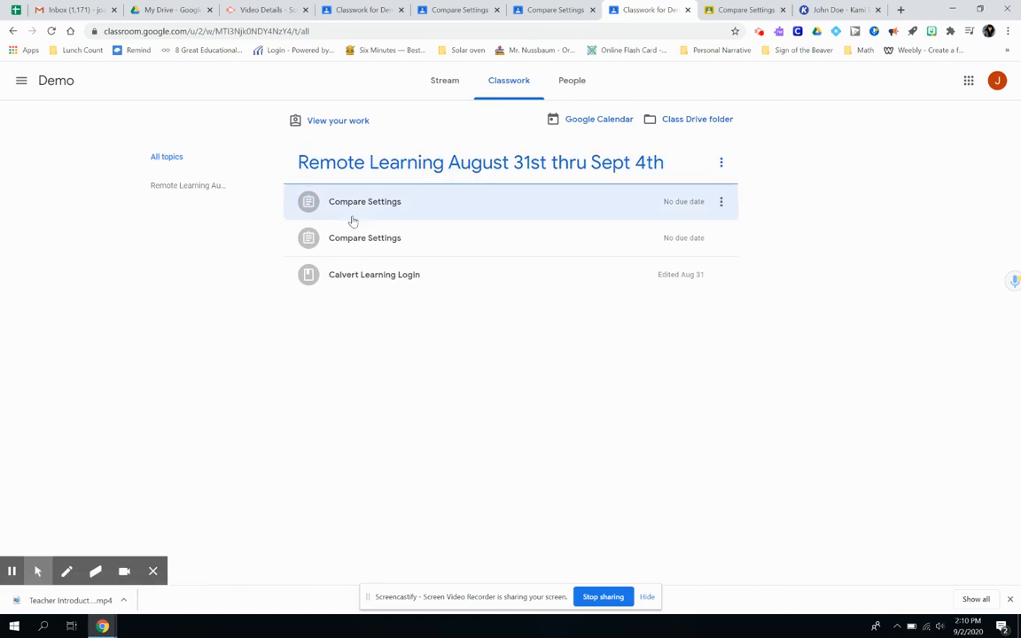
# - Open the first Compare Settings item's attached PDF from the student's work summary
pyautogui.click(334, 121)
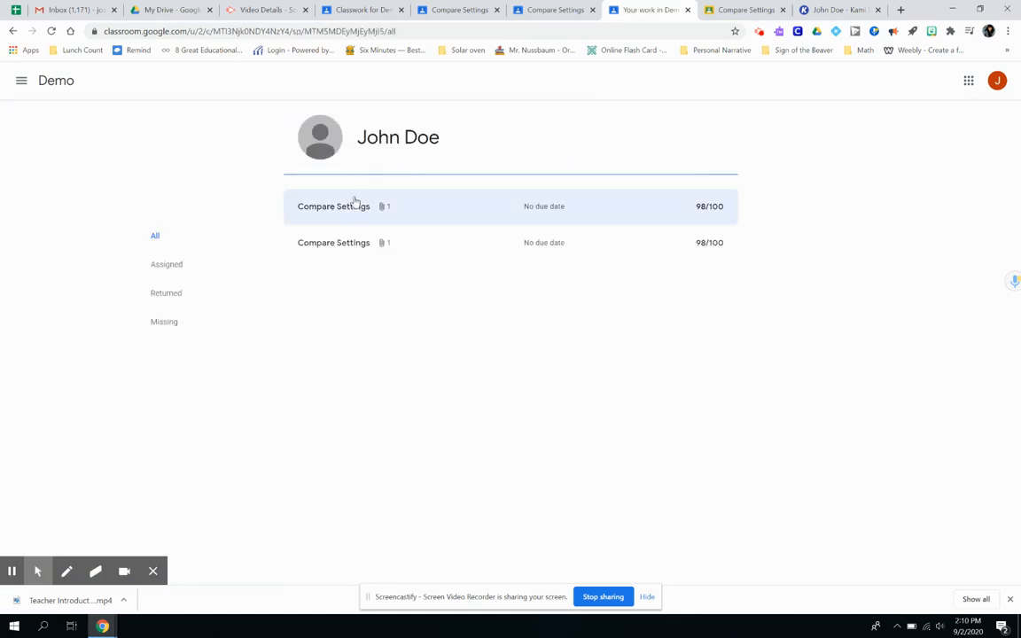
pyautogui.click(355, 209)
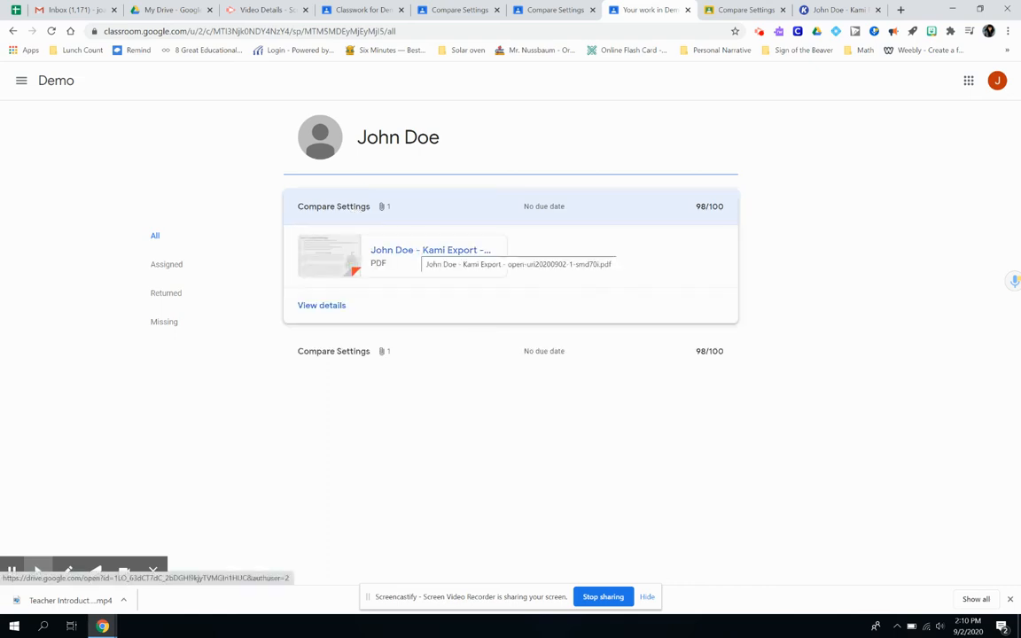
pyautogui.click(387, 262)
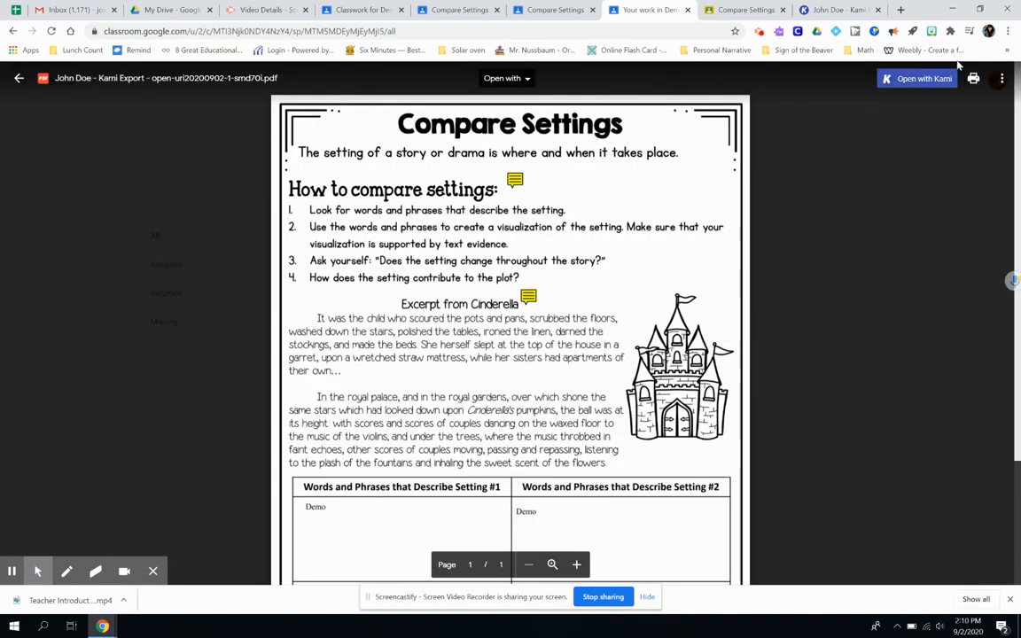
# - Open the returned worksheet in Kami and select the teacher's newest audio comment
pyautogui.click(921, 79)
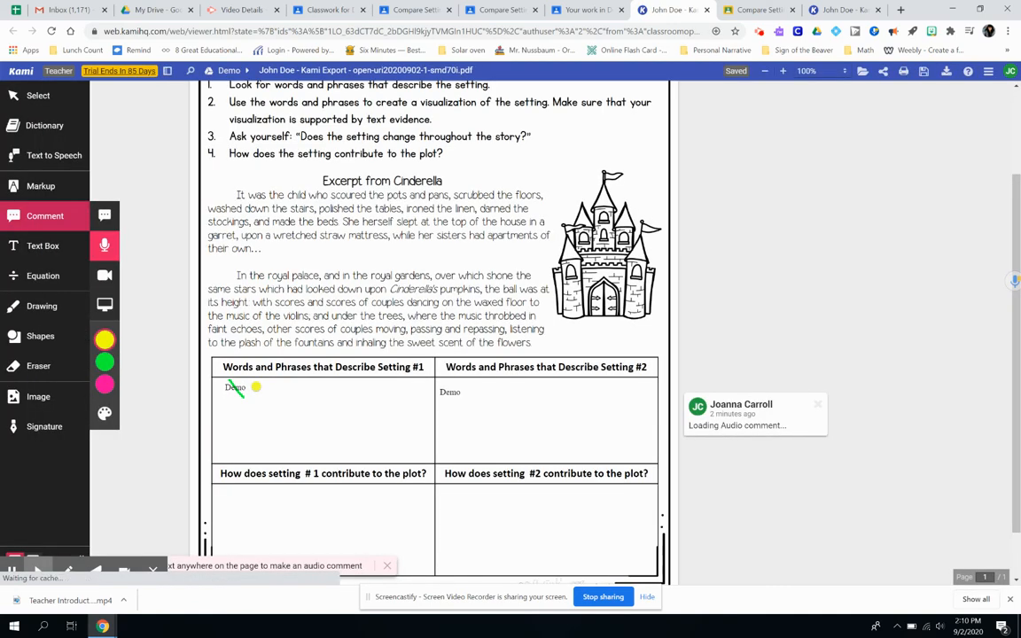
pyautogui.click(752, 447)
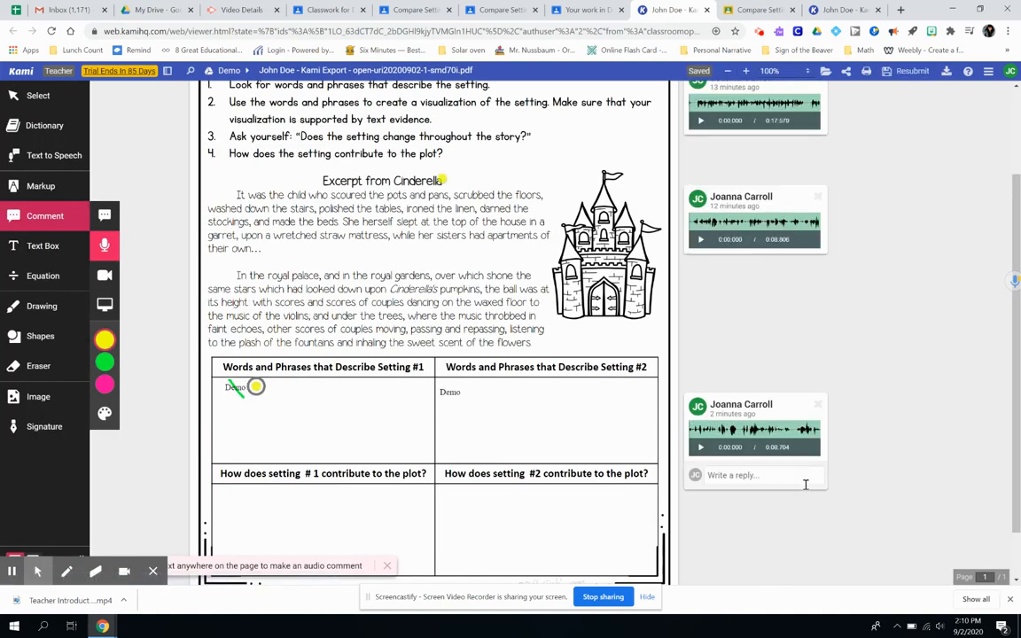
pyautogui.scroll(-1, 802, 484)
pyautogui.scroll(1, 256, 328)
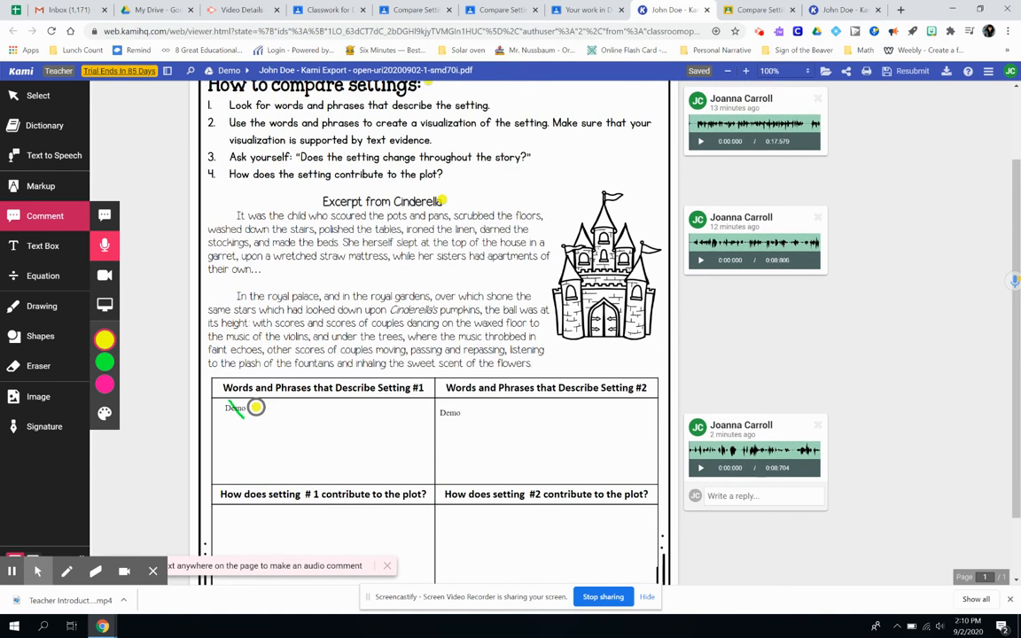